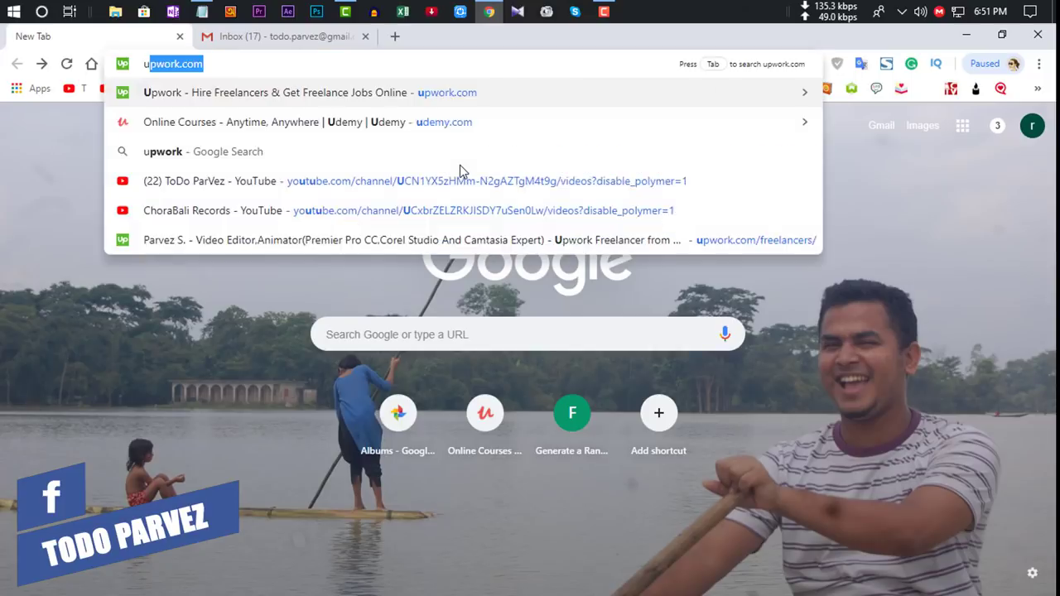
Step: Load upwork.com and fill the sign-up form with first name, last name and Gmail address
key("Return")
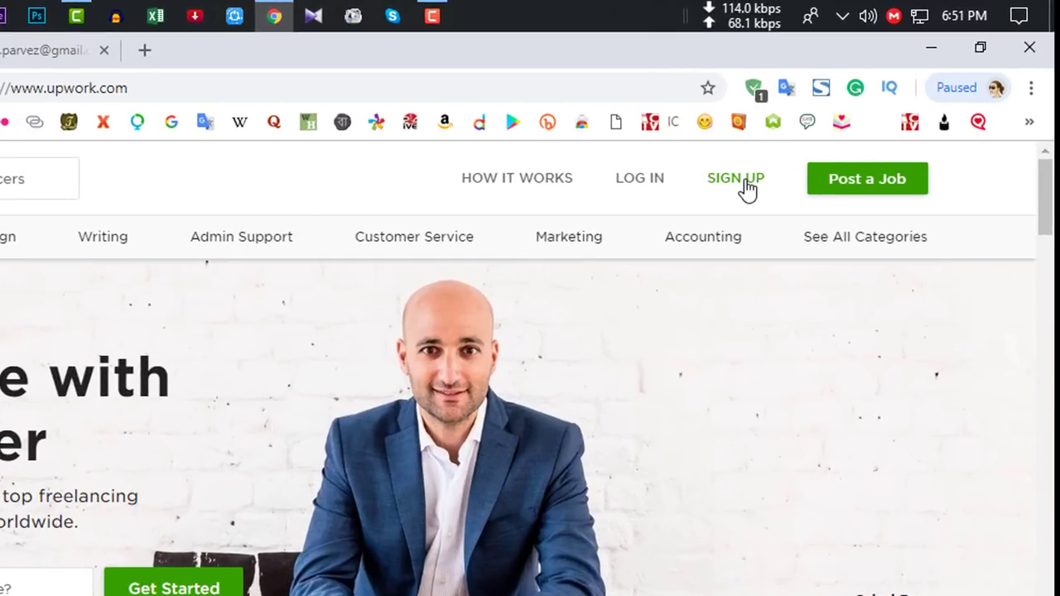
left_click(737, 179)
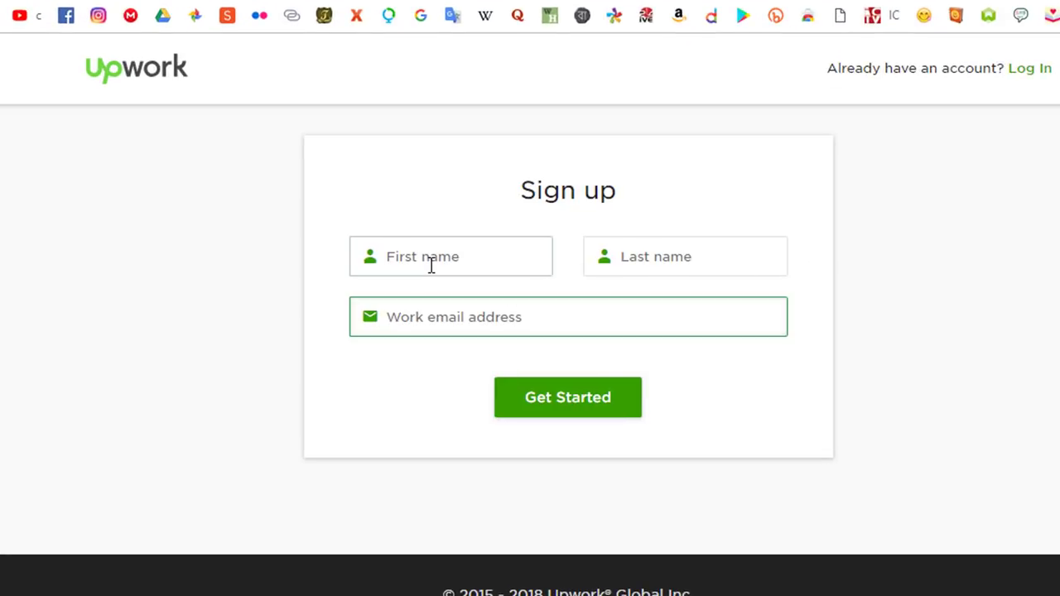
left_click(430, 266)
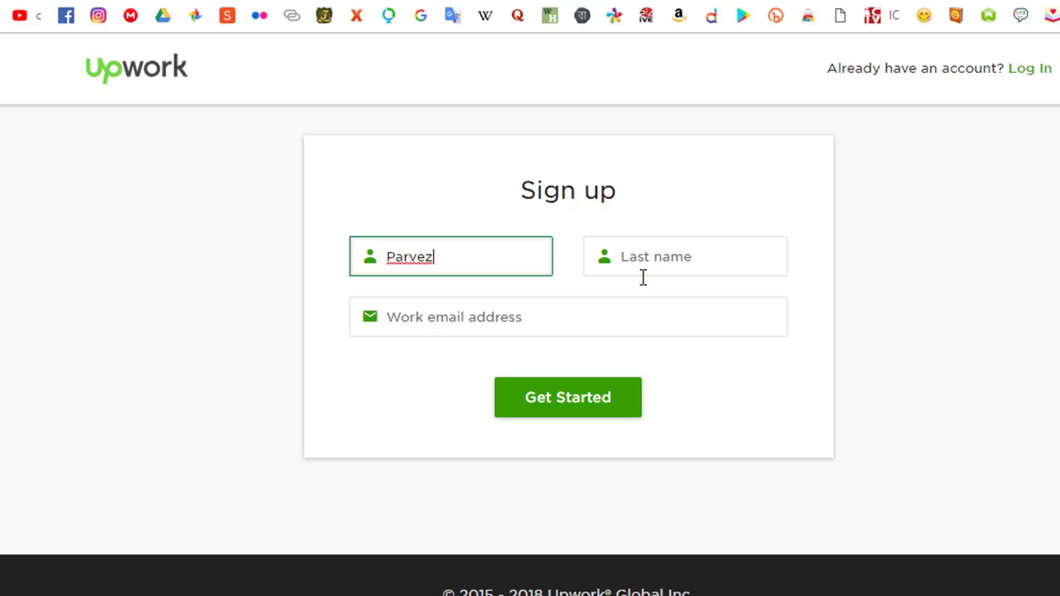
left_click(641, 256)
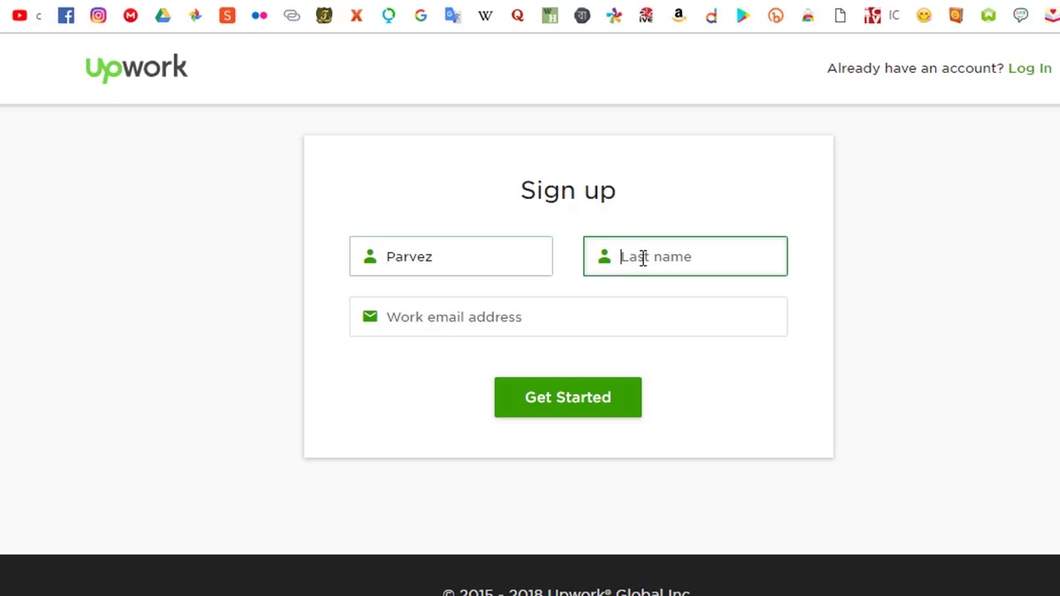
left_click(544, 322)
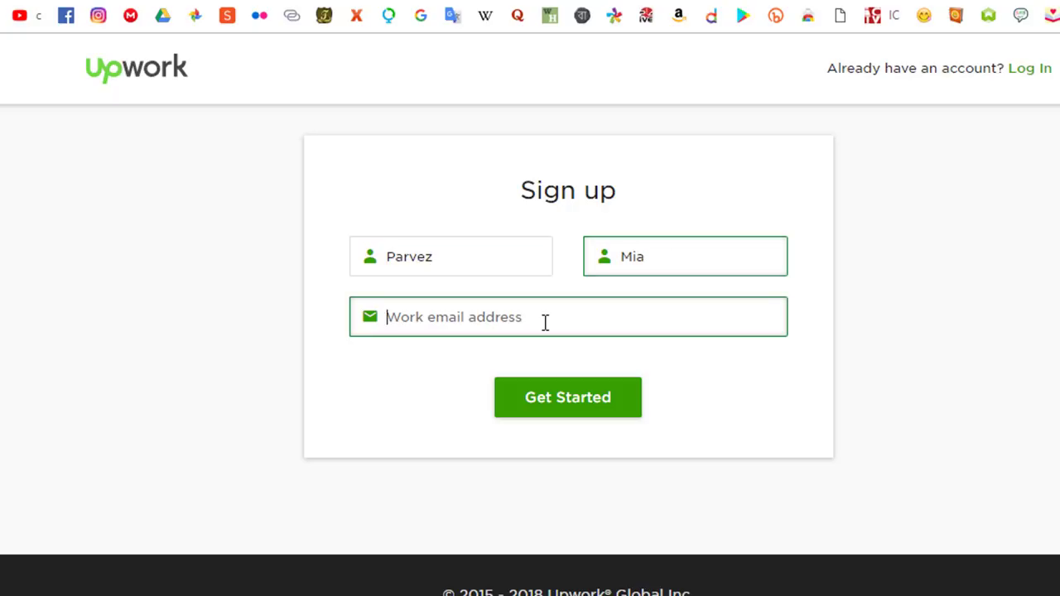
key("ctrl+v")
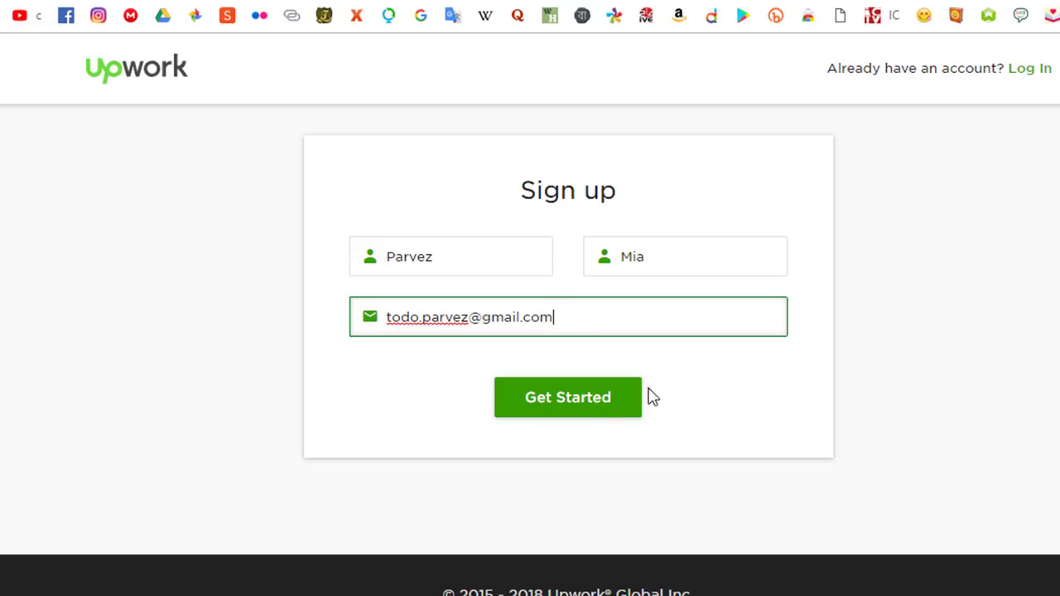
Step: Submit the sign-up details and continue past the Gmail address warning
left_click(585, 404)
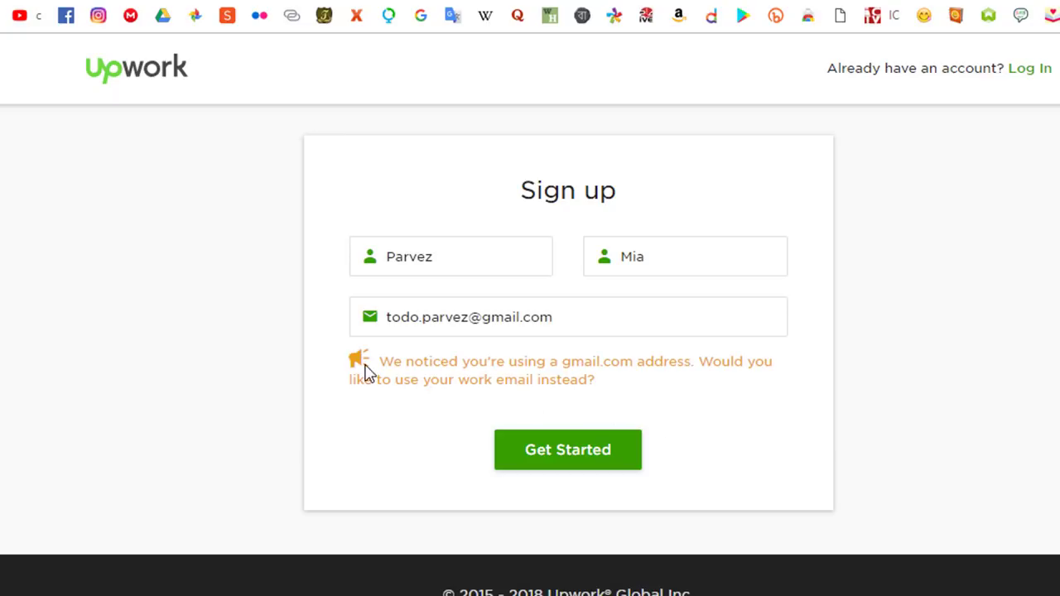
left_click(567, 454)
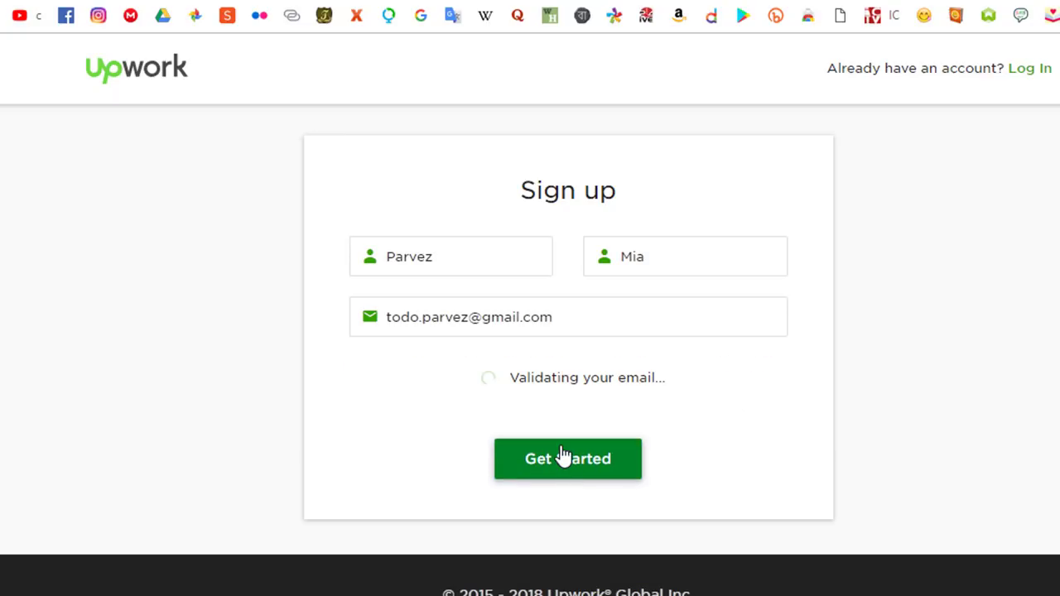
scroll(531, 315, "down", 1)
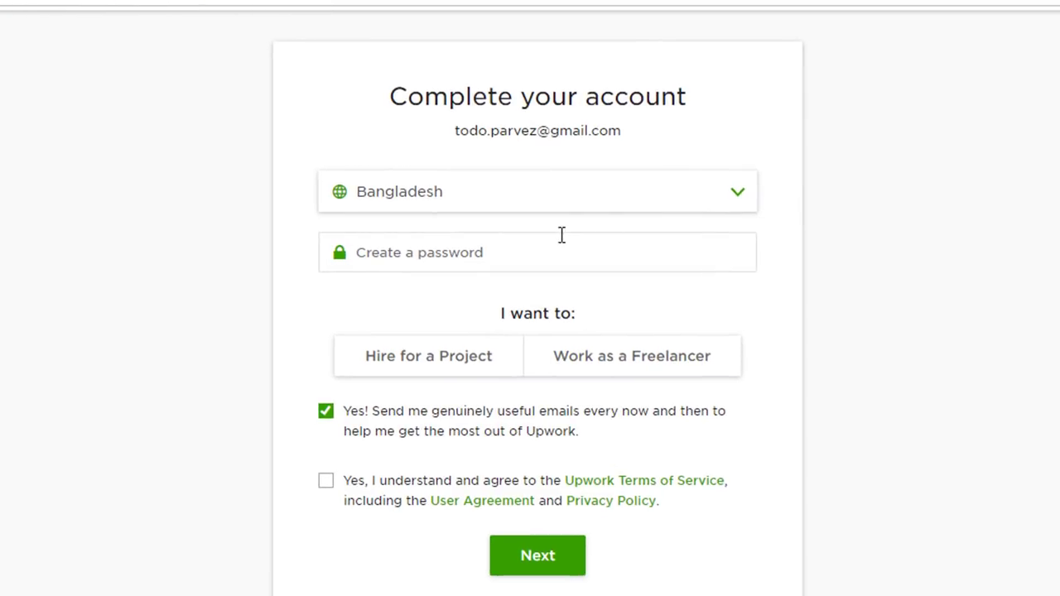
Step: Enter the account password and choose the Work as a Freelancer role
left_click(568, 245)
left_click(428, 258)
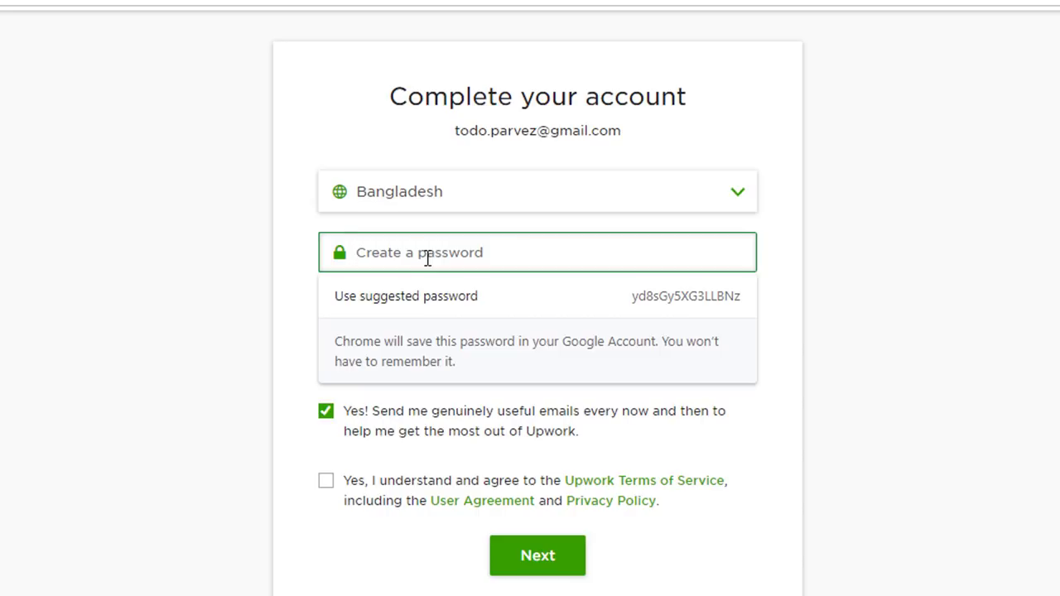
type("•••••••••")
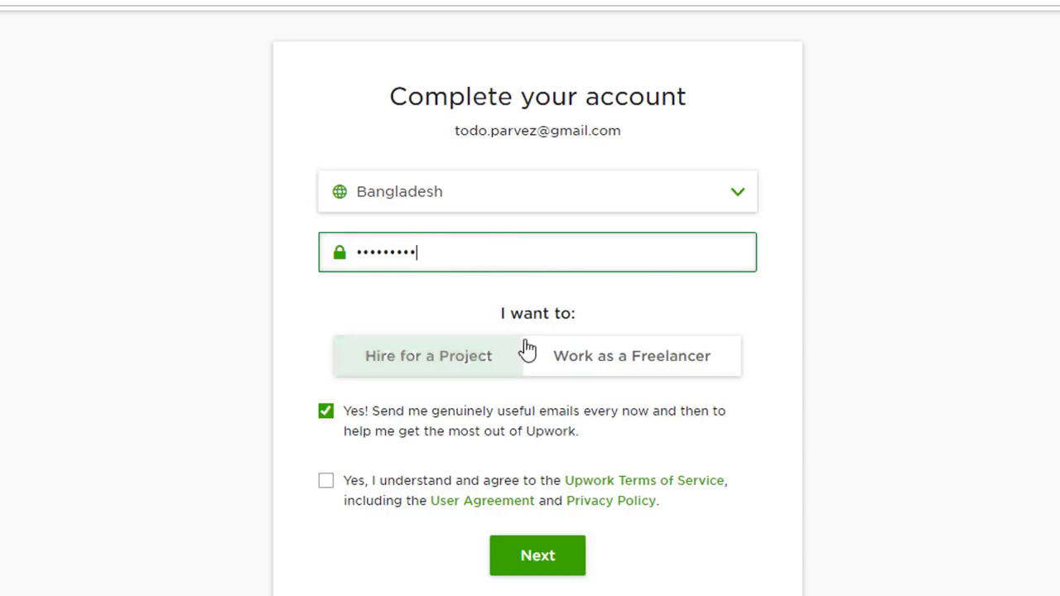
left_click(438, 366)
left_click(553, 371)
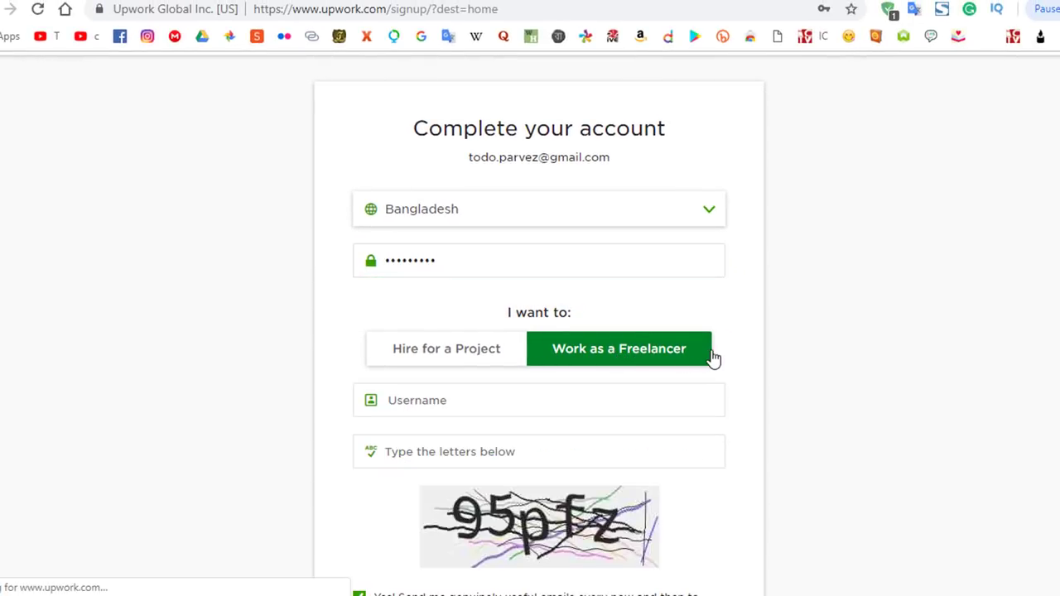
scroll(530, 331, "down", 1)
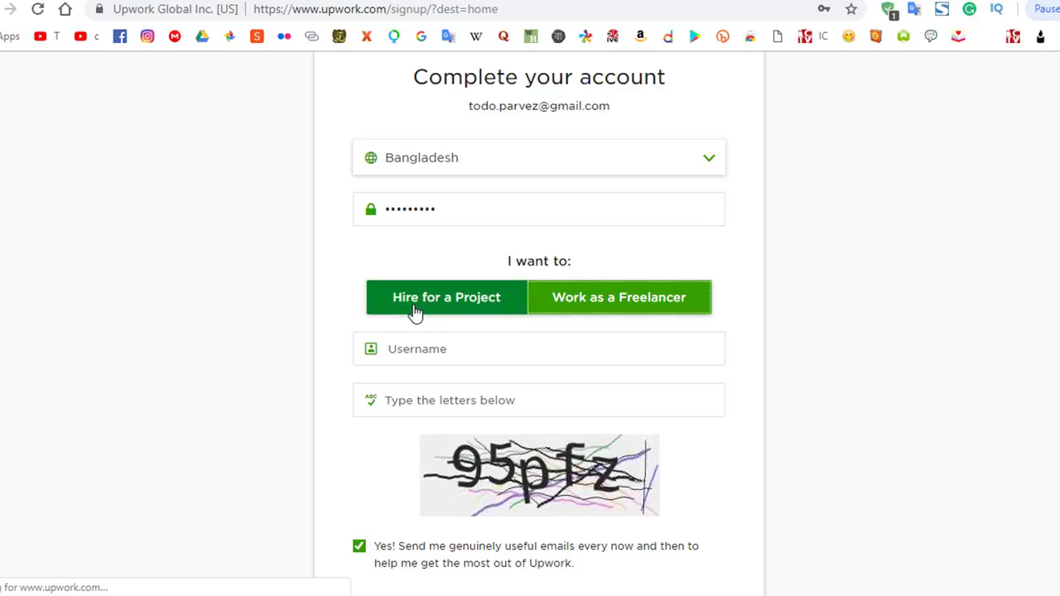
left_click(629, 306)
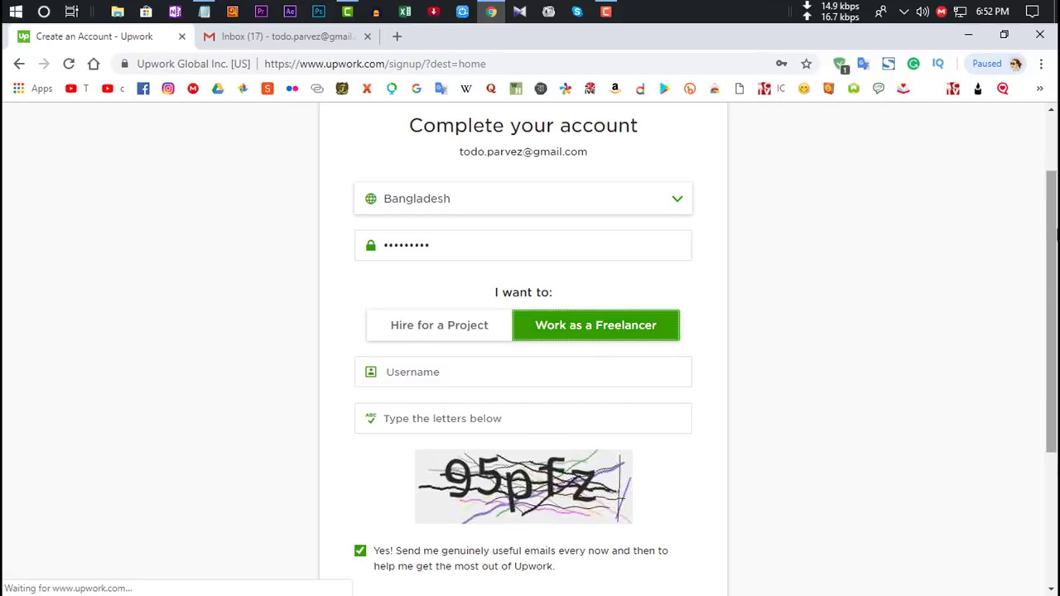
Step: Use the first suggested username, enter the captcha letters and agree to the Terms of Service
scroll(602, 318, "down", 1)
left_click(457, 331)
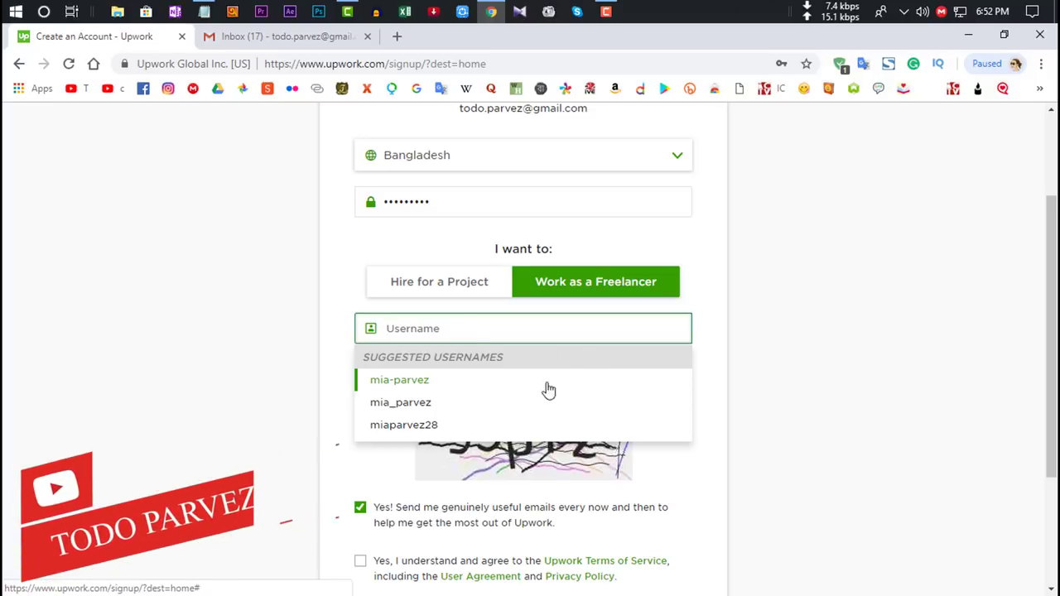
left_click(442, 383)
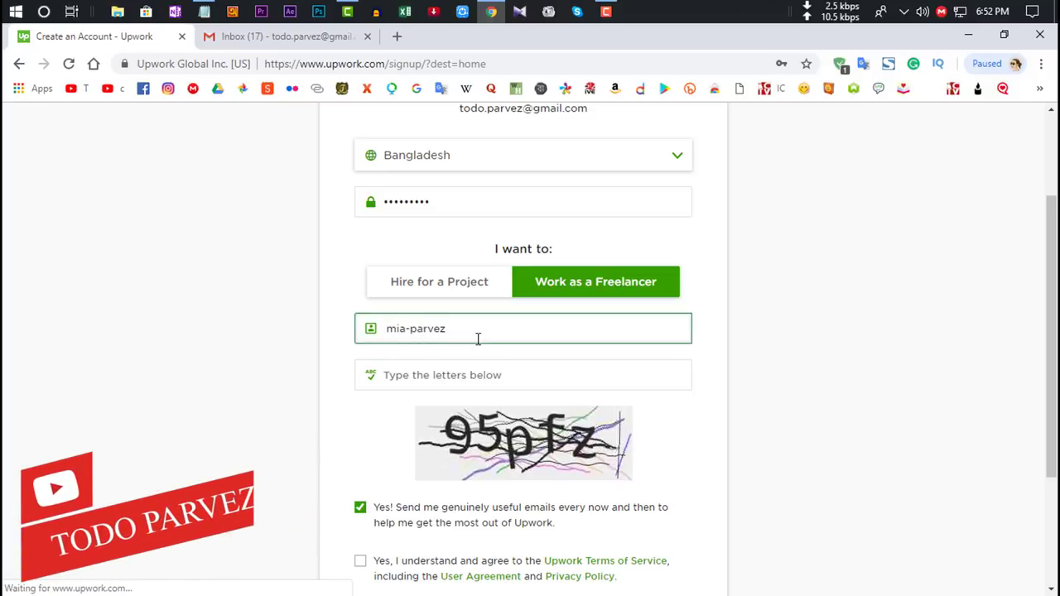
scroll(1052, 331, "down", 1)
left_click(431, 331)
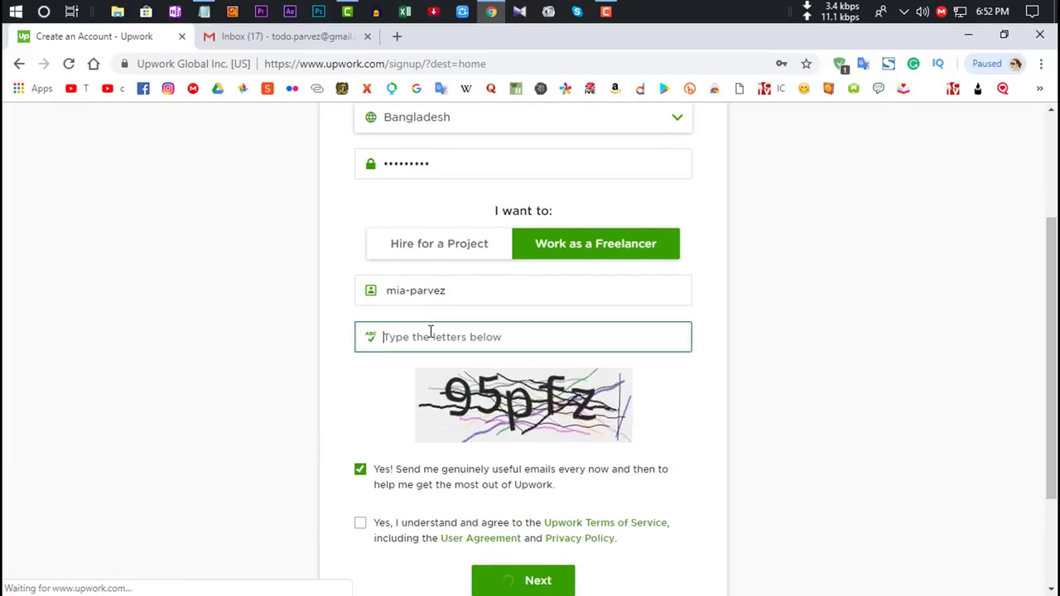
type("95pfz")
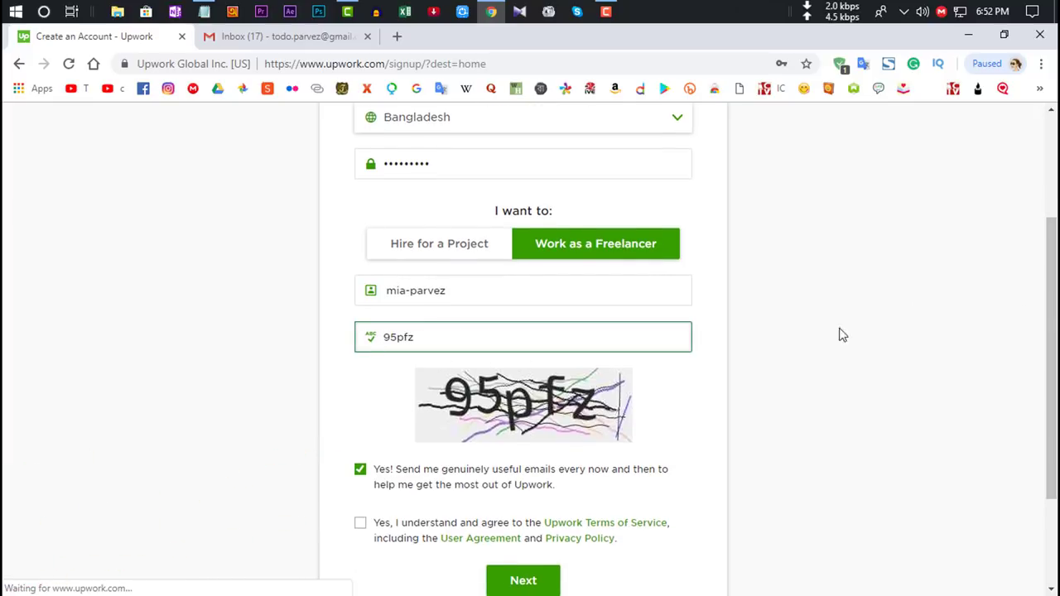
scroll(530, 331, "down", 1)
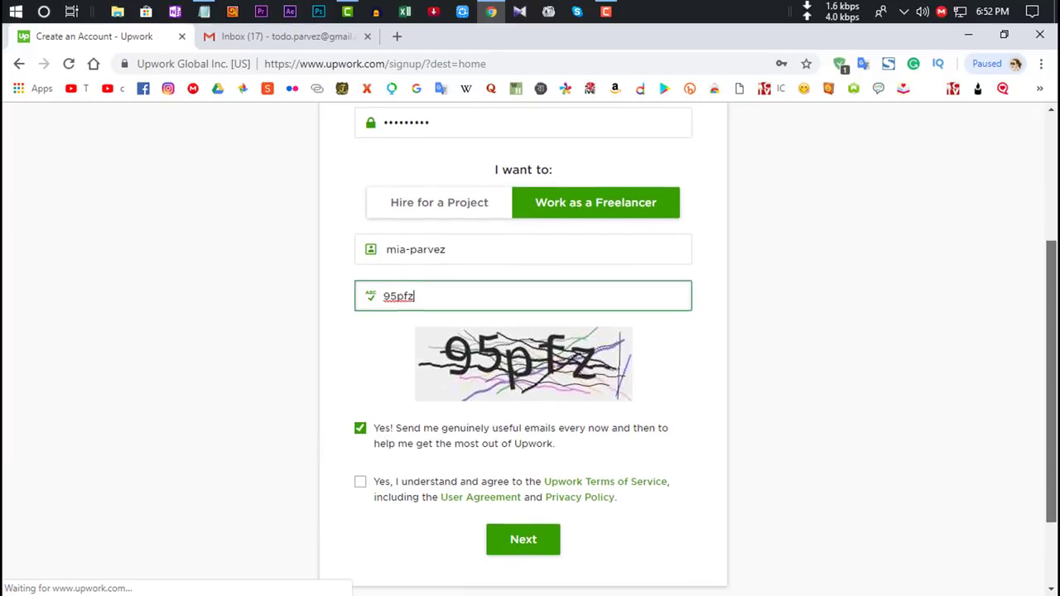
left_click(362, 495)
Step: Recheck the entered password at the top of the form
scroll(431, 348, "up", 5)
left_click(421, 318)
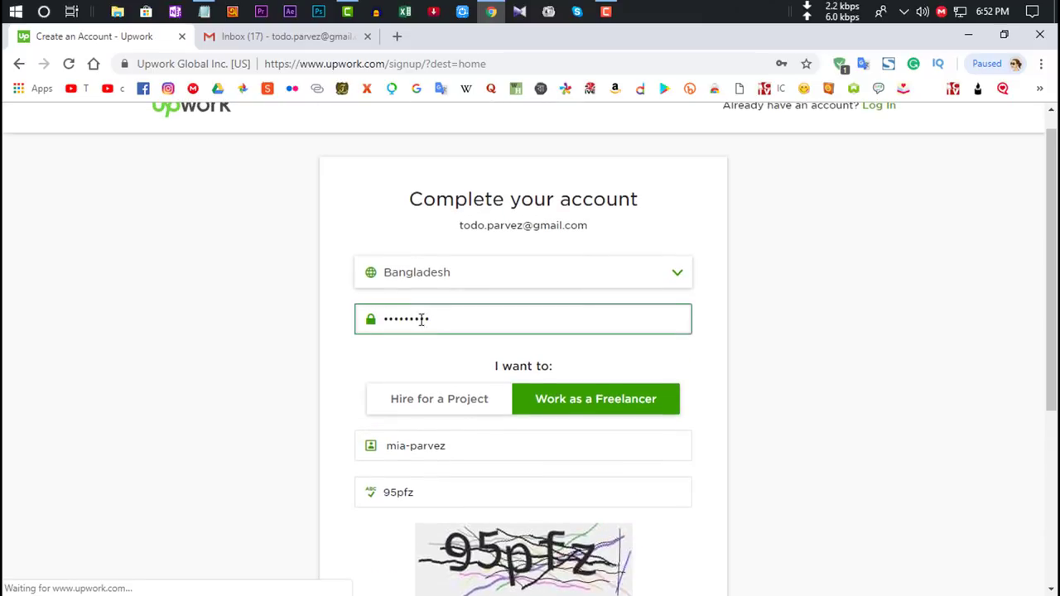
left_click(975, 250)
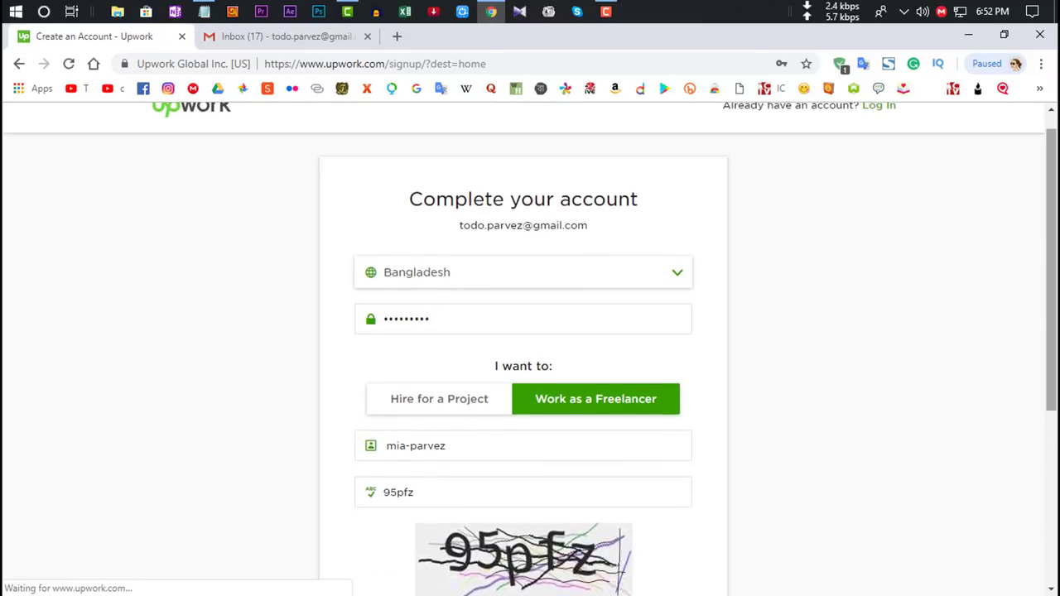
scroll(786, 440, "down", 3)
Step: Submit the completed account form and switch to the Gmail inbox
left_click(523, 476)
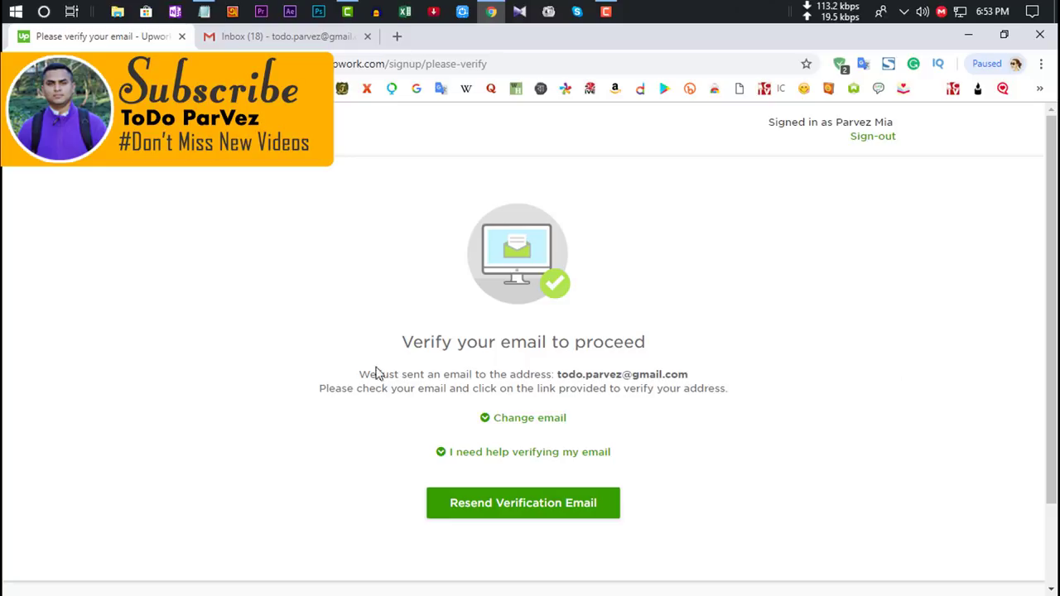
left_click_drag(395, 353, 651, 359)
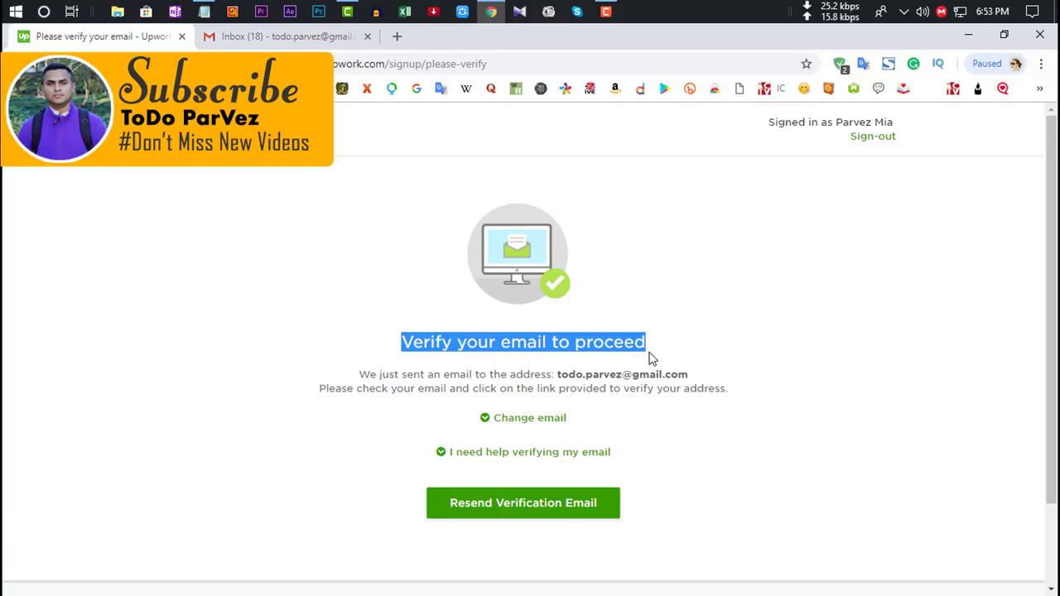
key("ctrl+Tab")
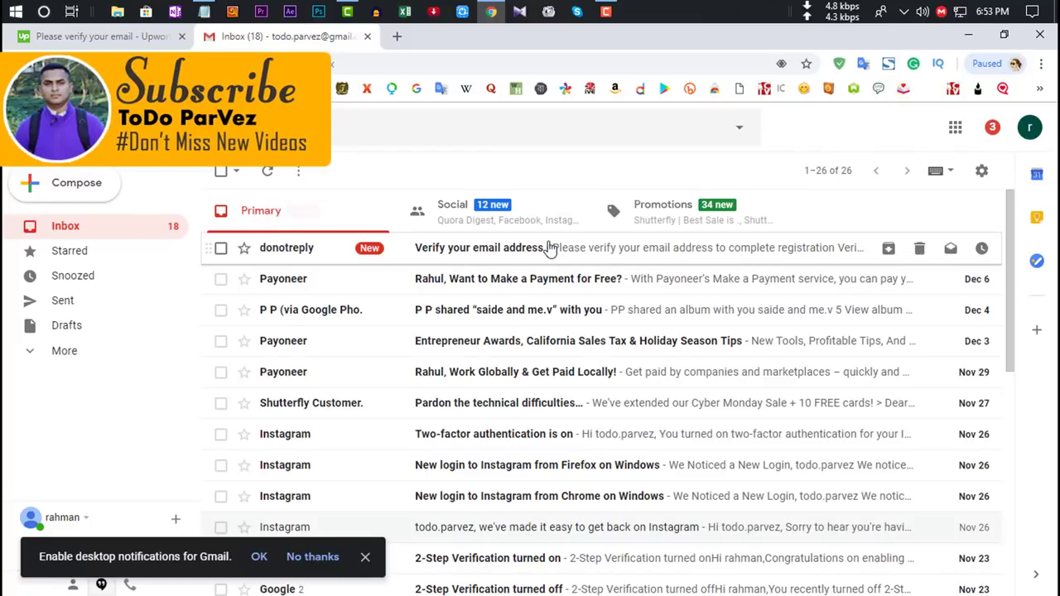
Step: Open Upwork's Verify your email address message and confirm the address with Verify Email
left_click(487, 249)
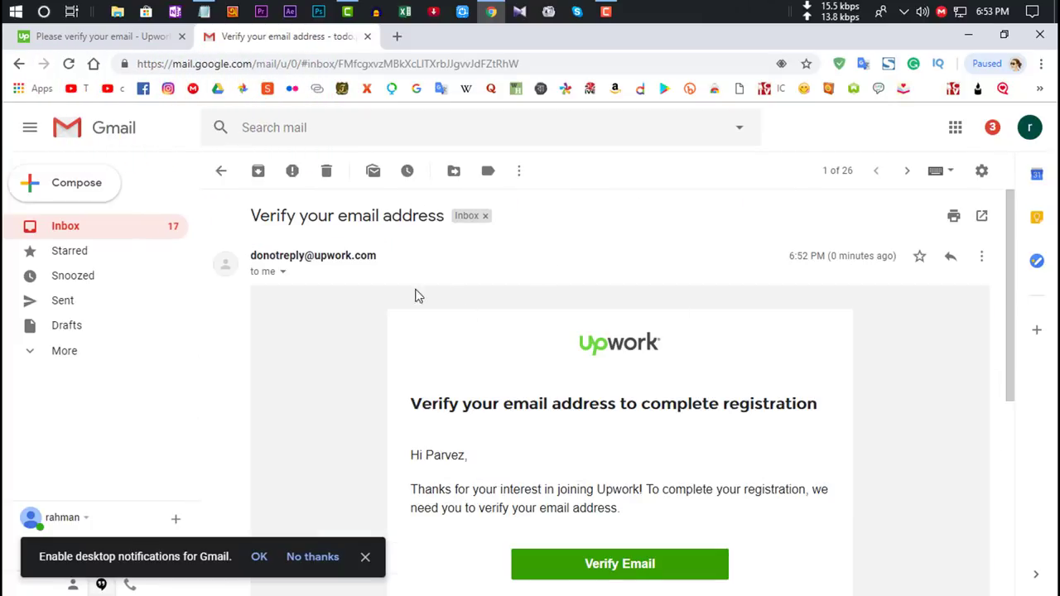
left_click(221, 170)
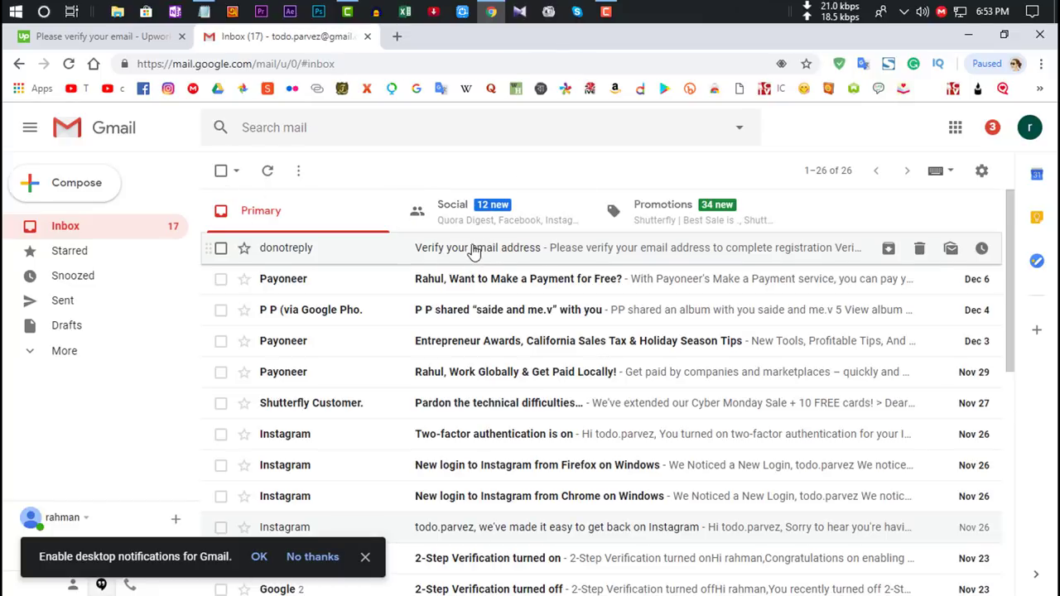
left_click(473, 248)
left_click_drag(1010, 258, 853, 372)
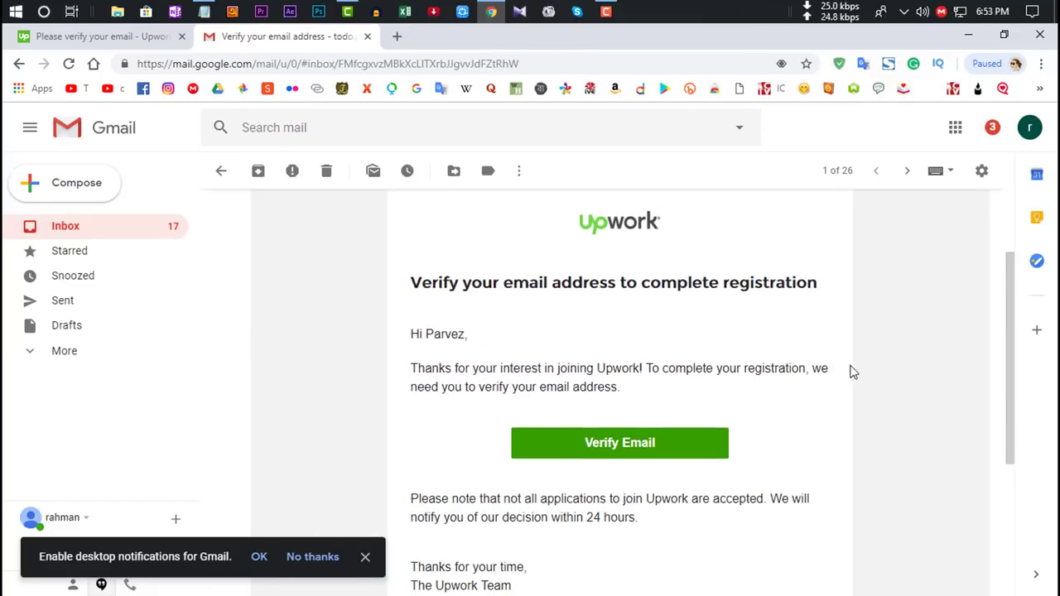
left_click(594, 457)
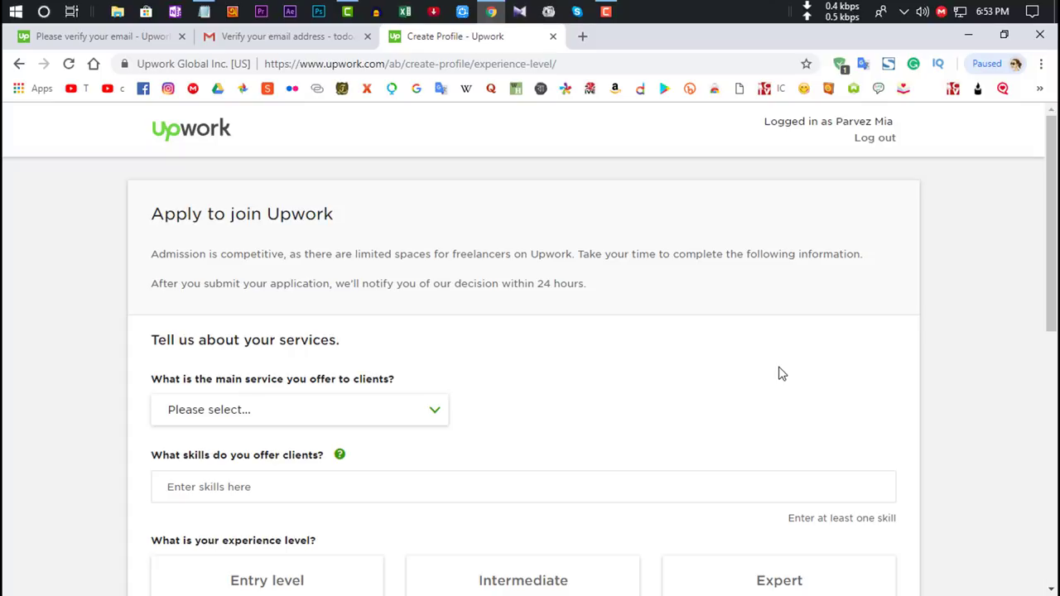
left_click_drag(1053, 238, 1053, 292)
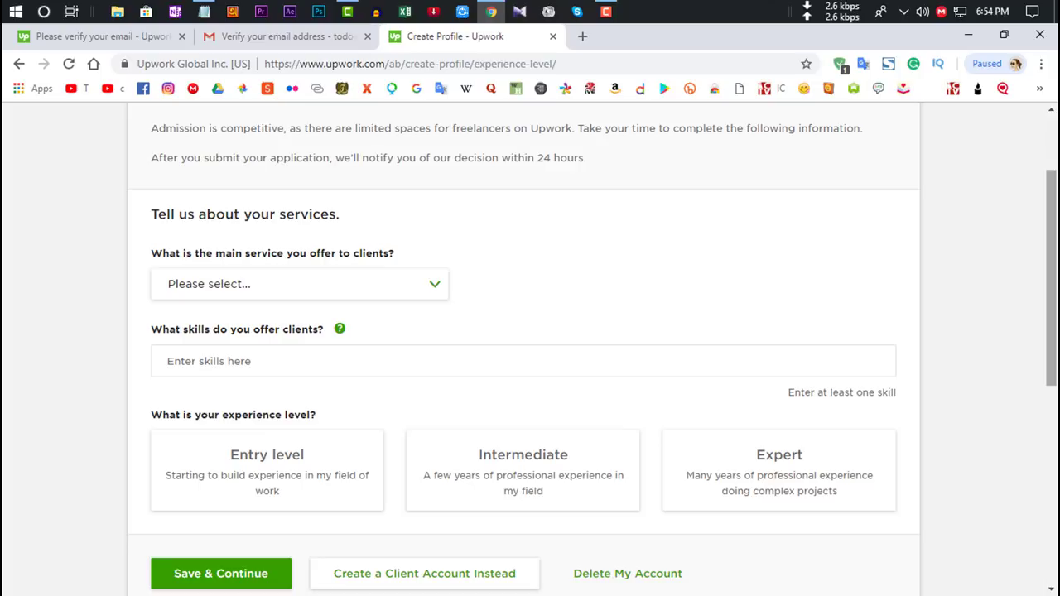
left_click_drag(1053, 323, 1056, 269)
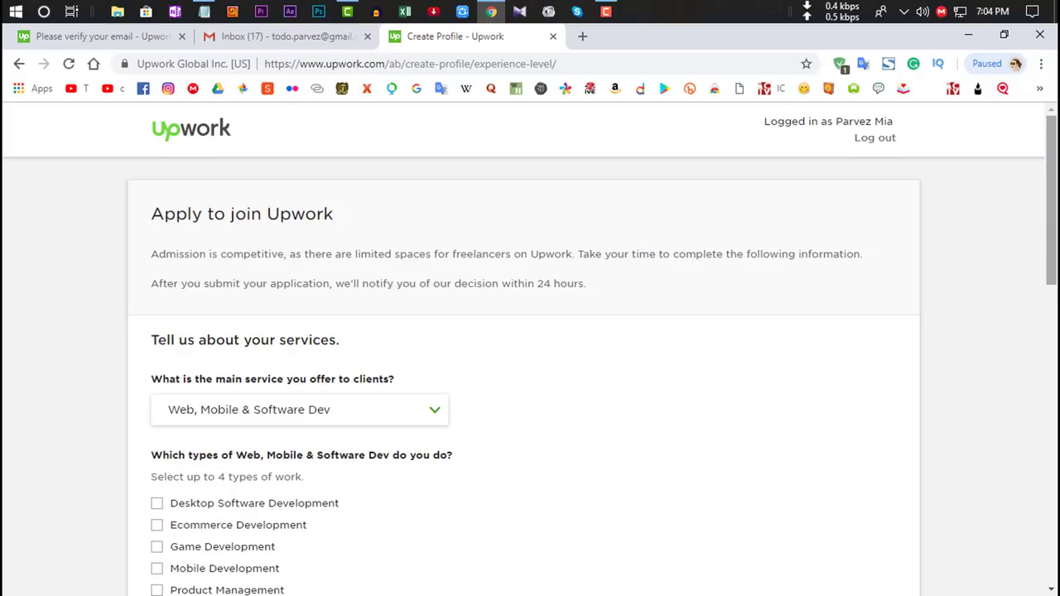
Step: Choose Design & Creative as the main service
scroll(726, 224, "down", 2)
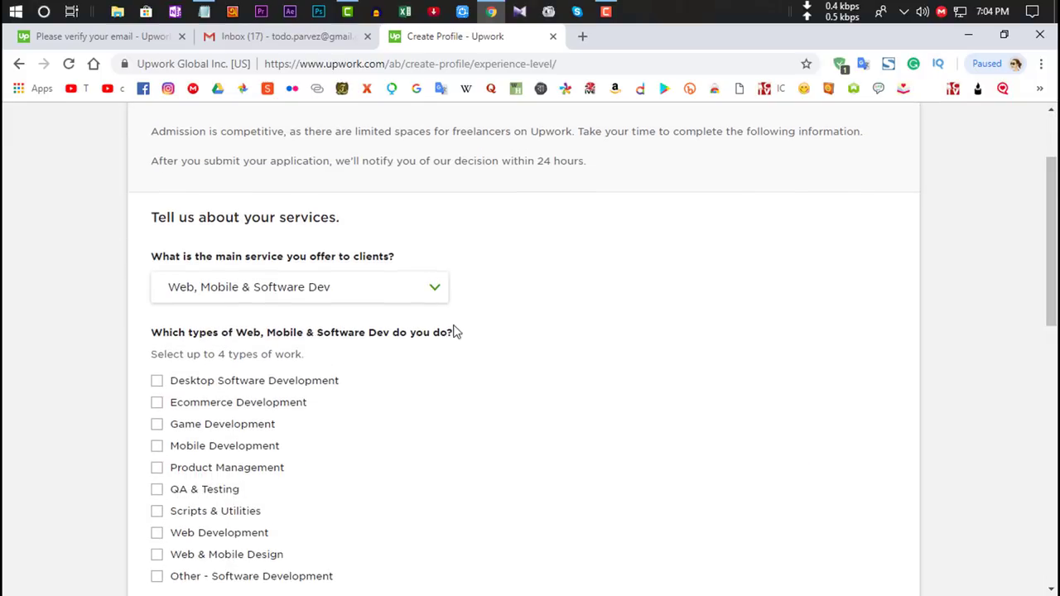
left_click(362, 290)
left_click_drag(442, 377, 438, 401)
left_click(269, 398)
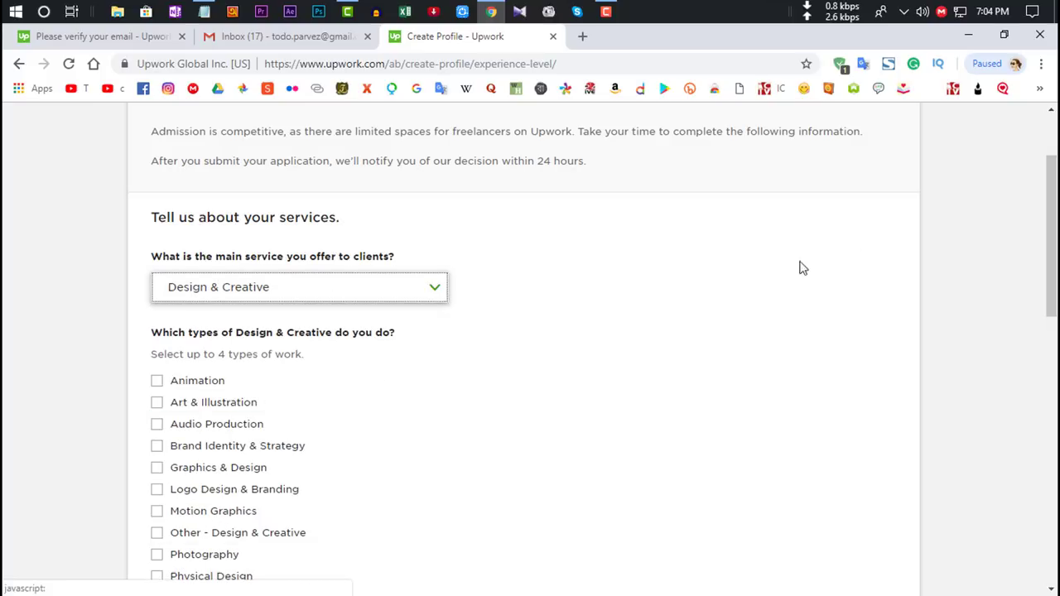
Step: Tick Animation, Audio Production, Motion Graphics and Video Production as types of work
scroll(1031, 249, "down", 2)
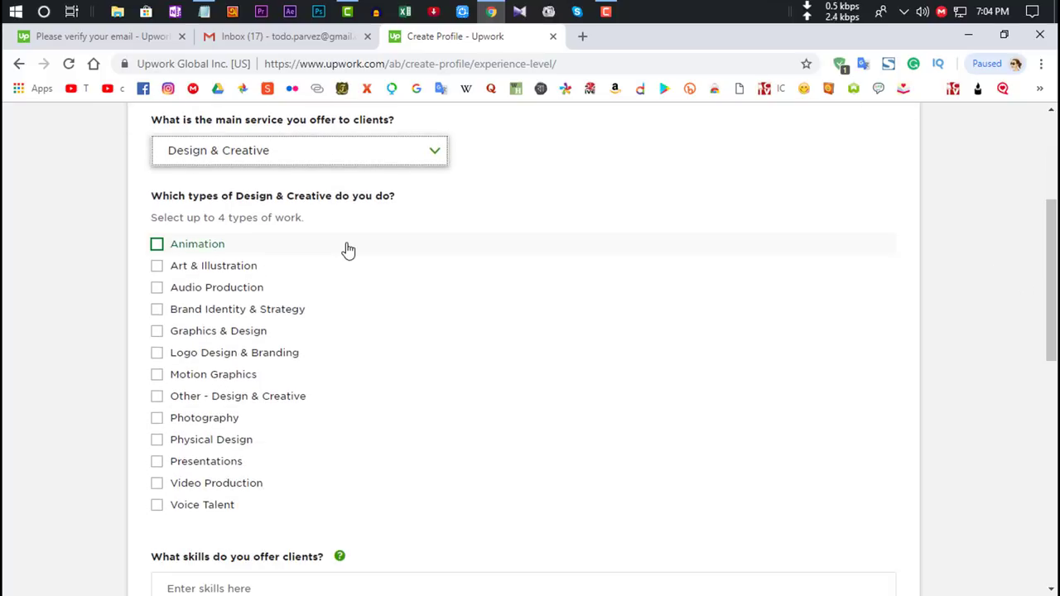
left_click(175, 252)
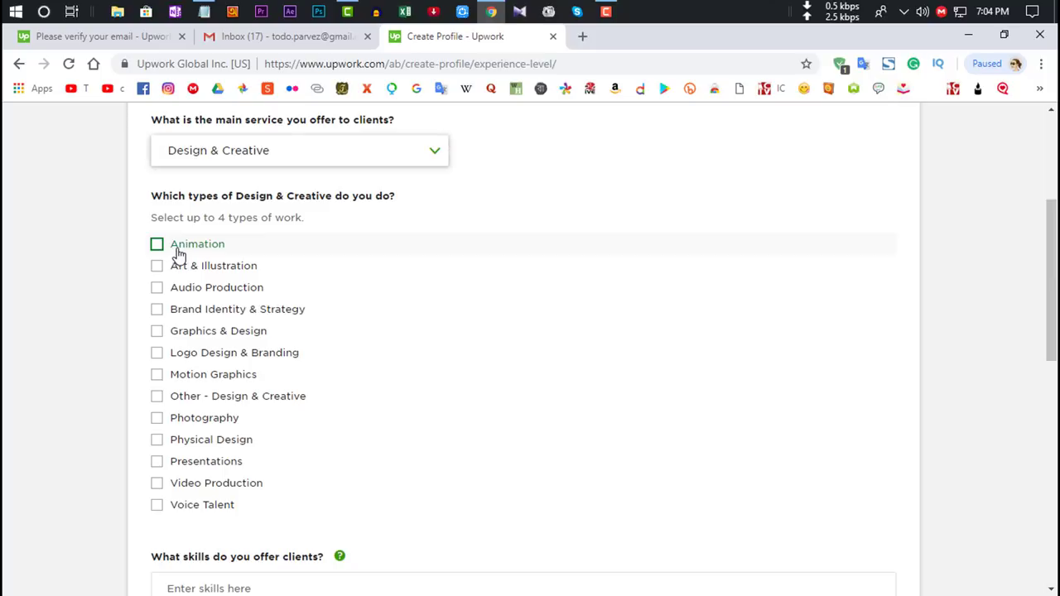
left_click(233, 289)
left_click(232, 379)
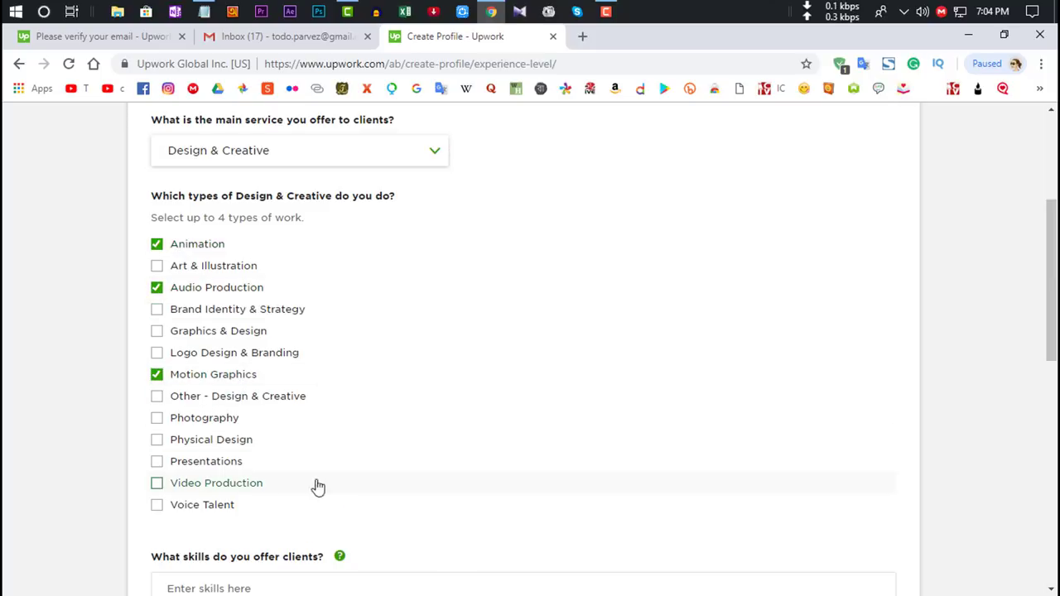
left_click(239, 489)
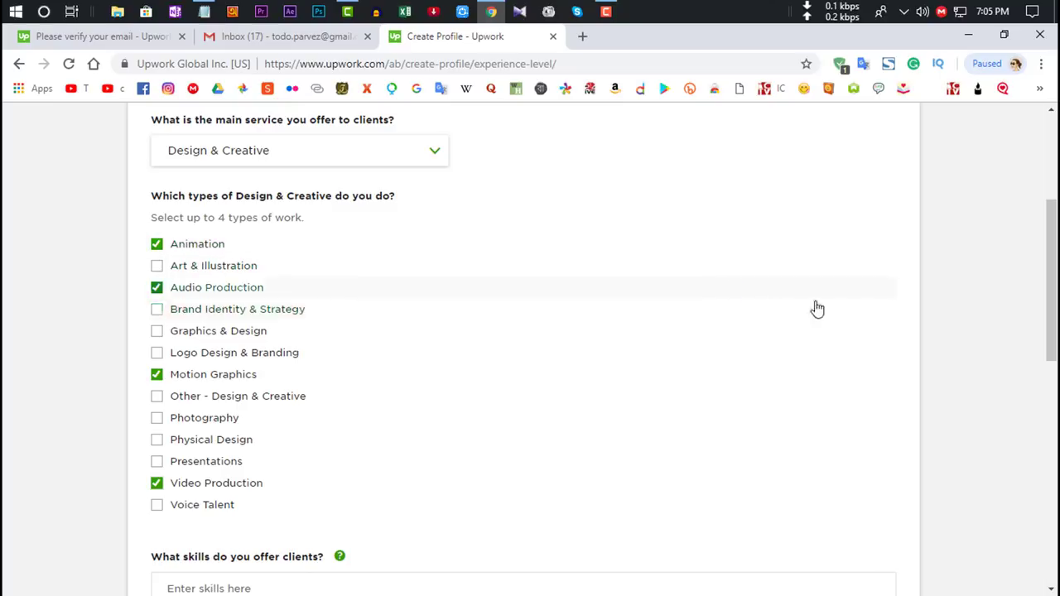
scroll(479, 494, "down", 2)
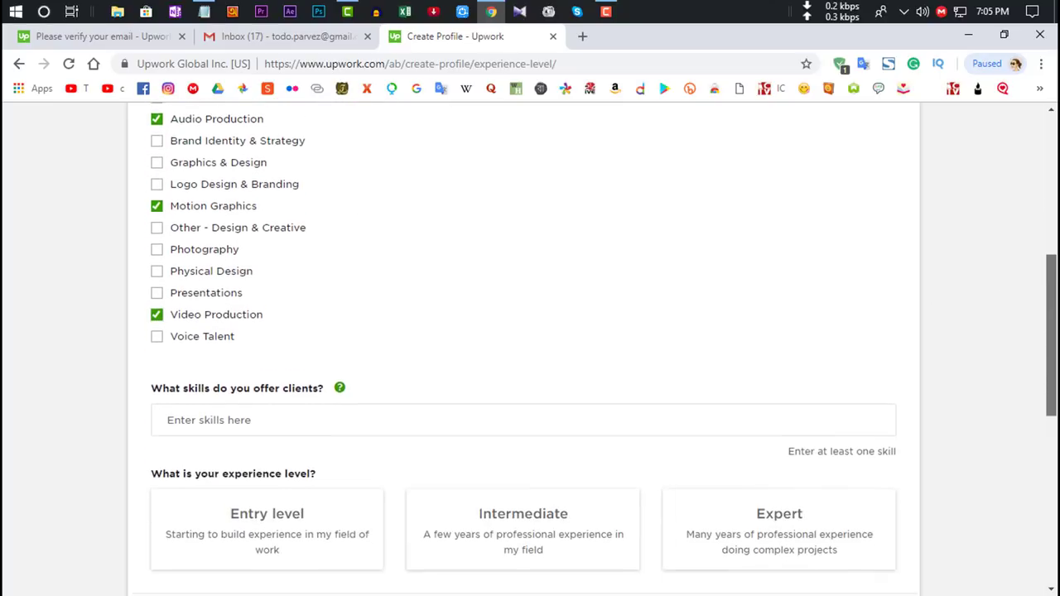
Step: Add skills Adobe Premiere Pro, Adobe After Effects, Video Processing, Video Editing and Camtasia
left_click(205, 407)
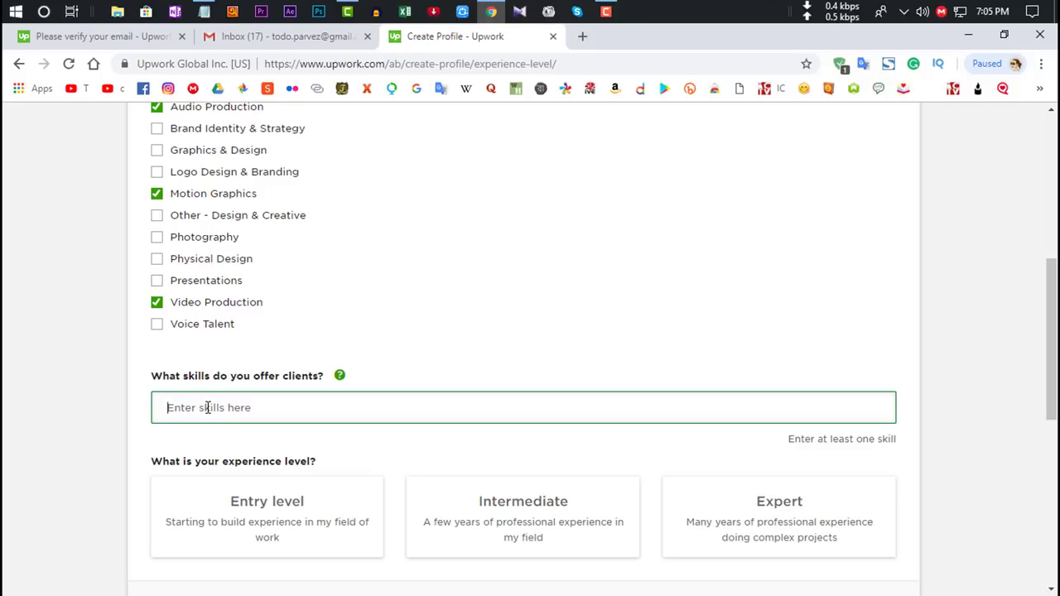
type("premi")
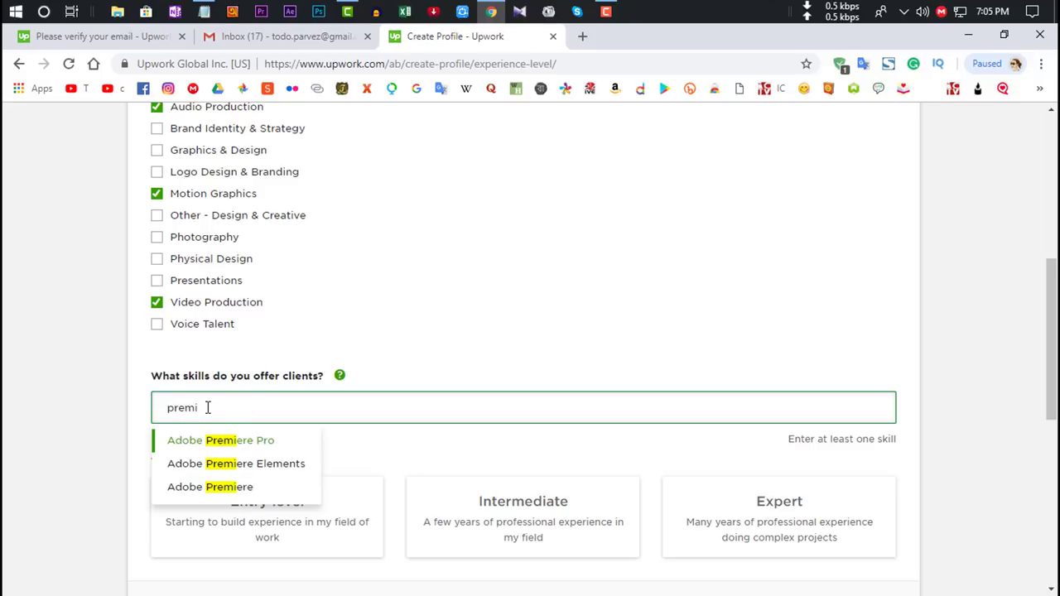
key("Return")
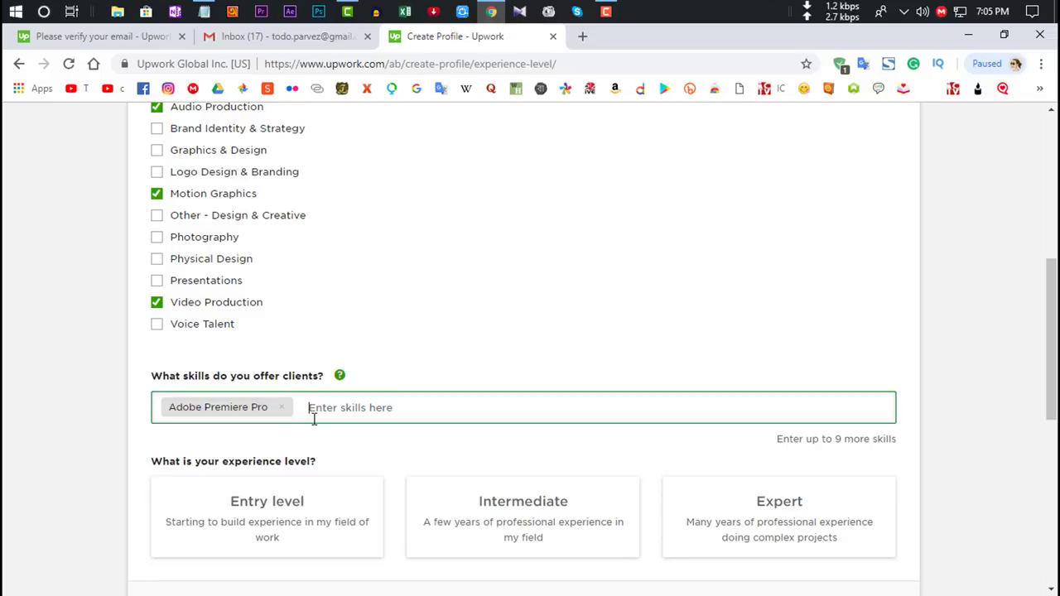
type("after ef")
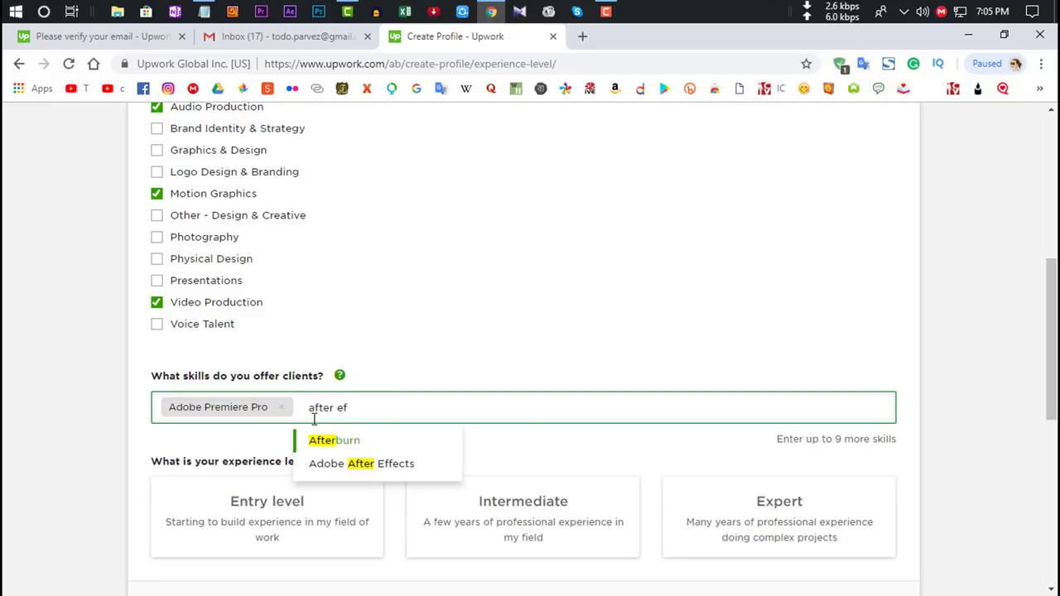
key("Down")
key("Return")
type("video pr")
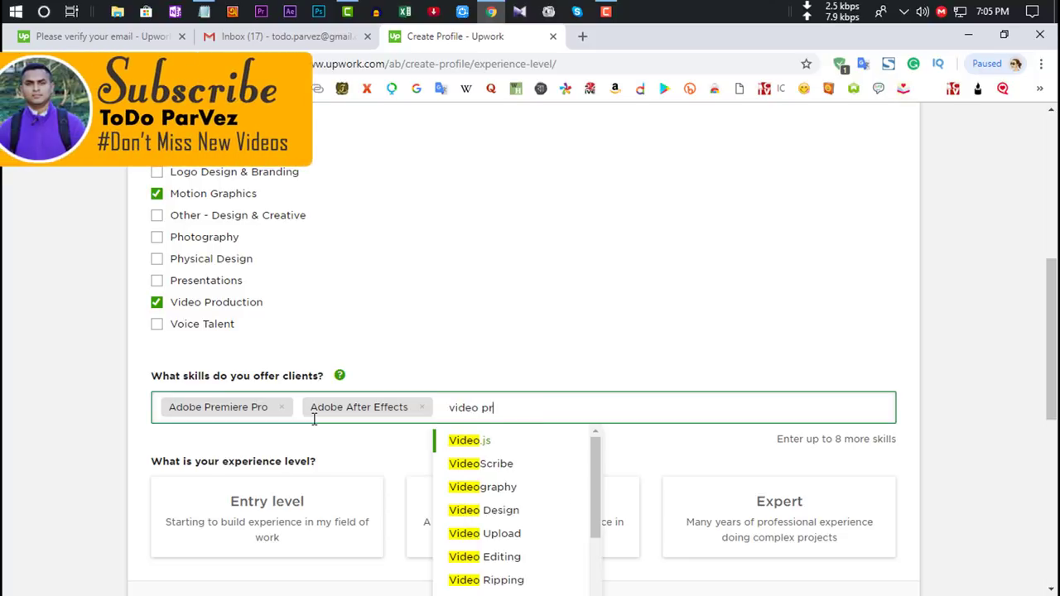
key("Down")
key("Return")
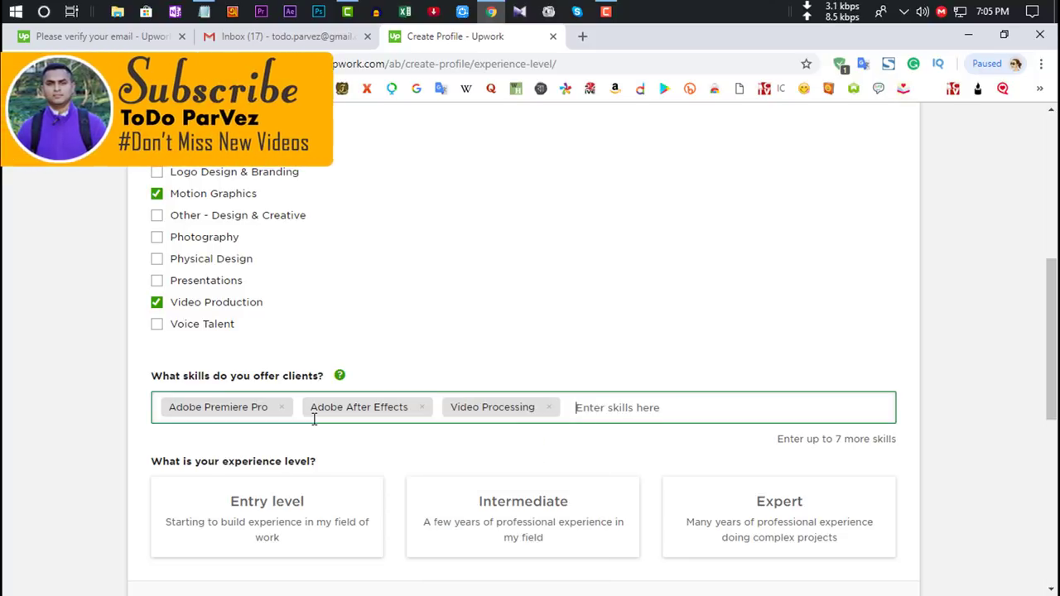
type("video")
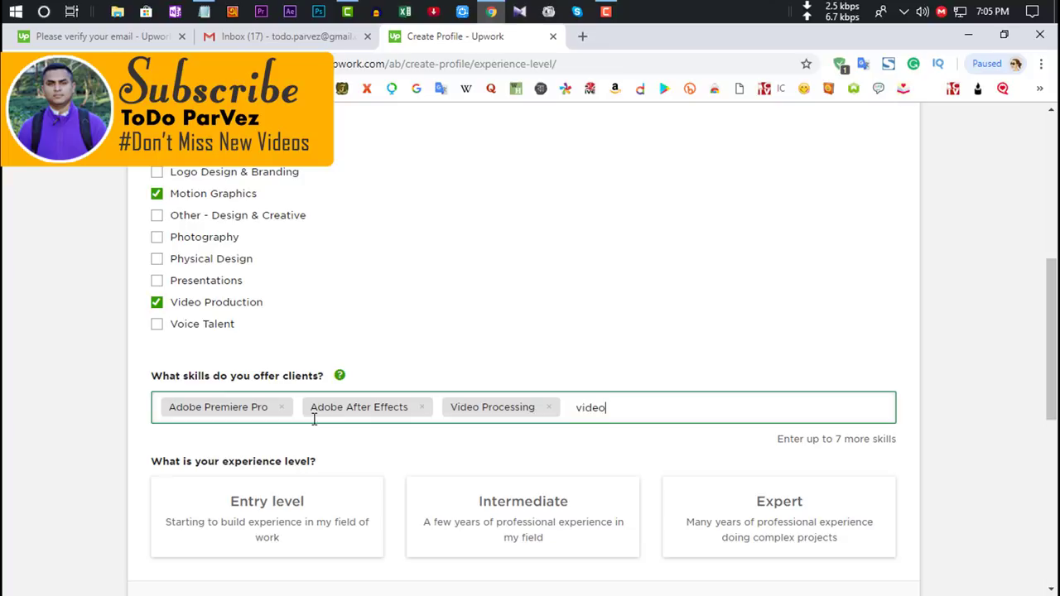
type(" editing")
key("Down")
key("Return")
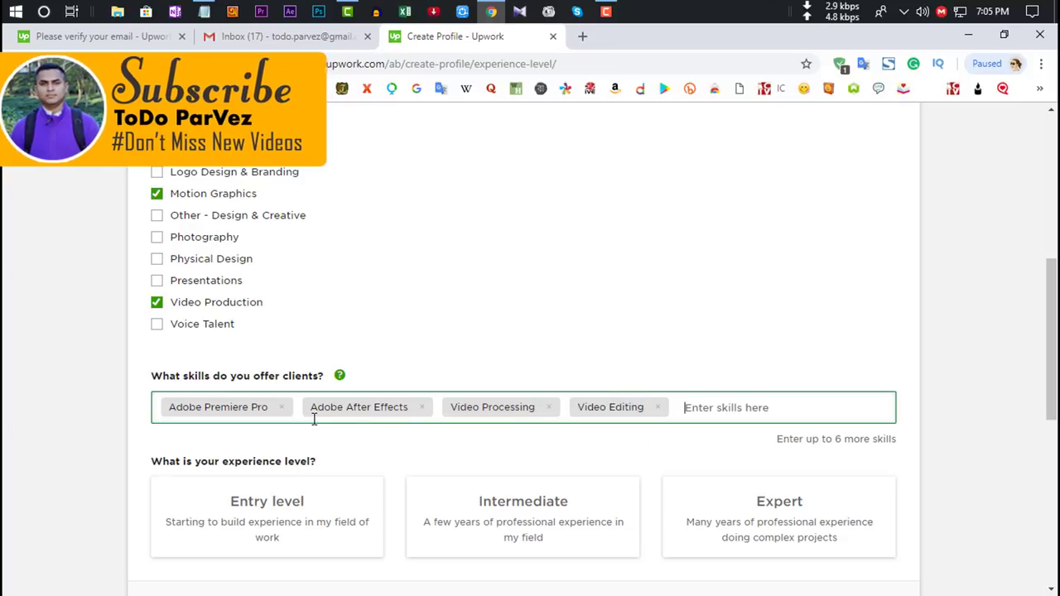
type("ca")
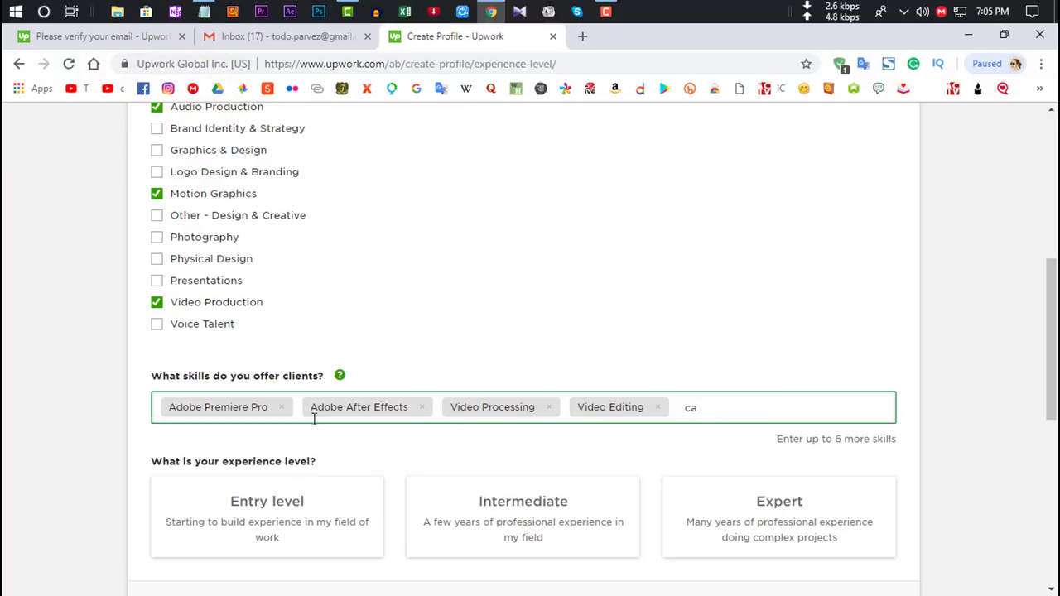
type("mtasia")
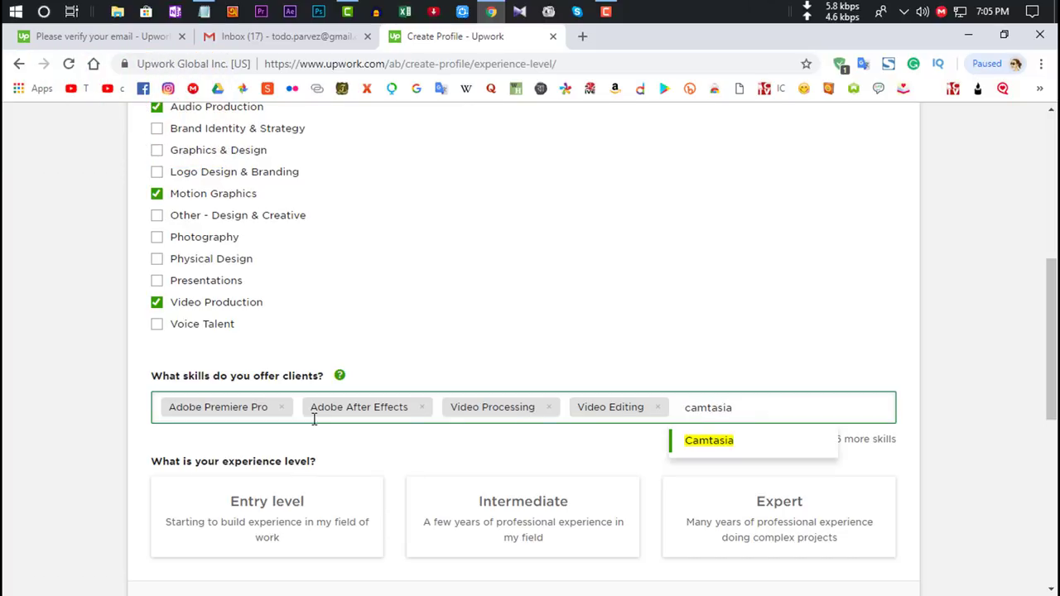
key("Return")
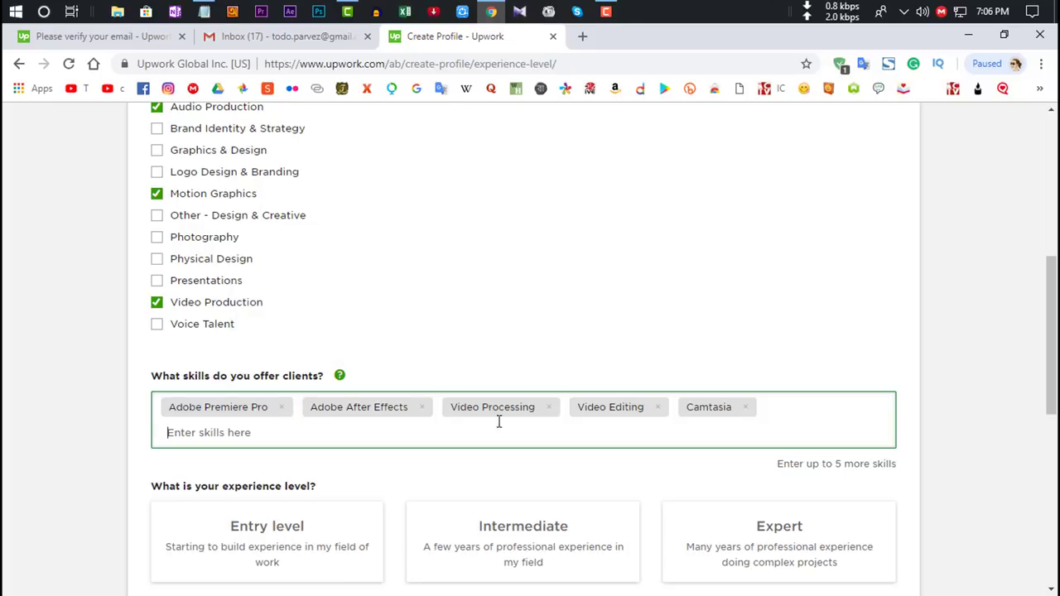
Step: Set the experience level to Intermediate and save the step
left_click_drag(1050, 364, 1050, 366)
scroll(1050, 366, "down", 2)
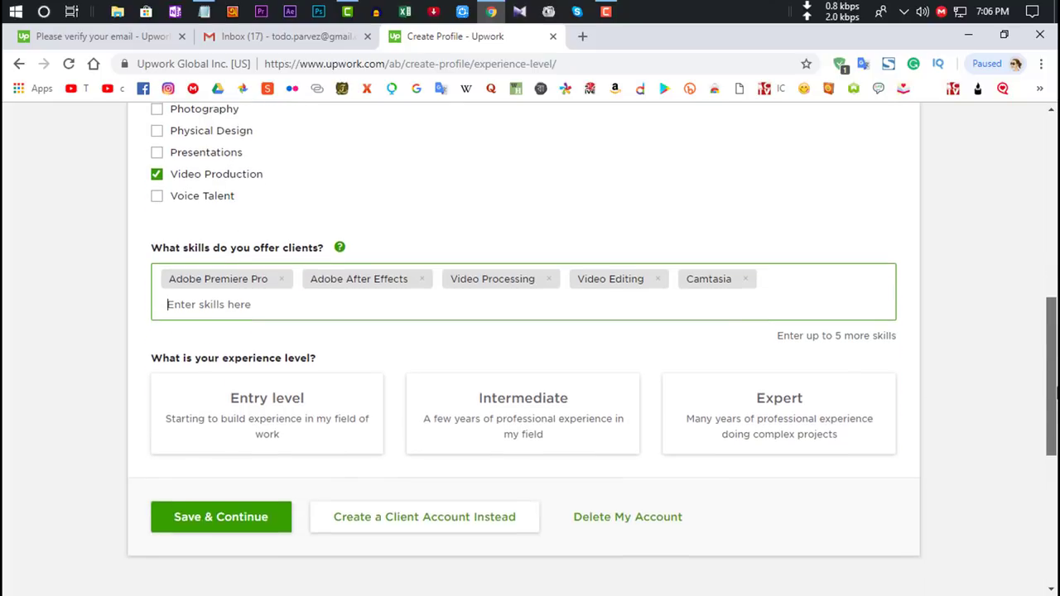
left_click(516, 429)
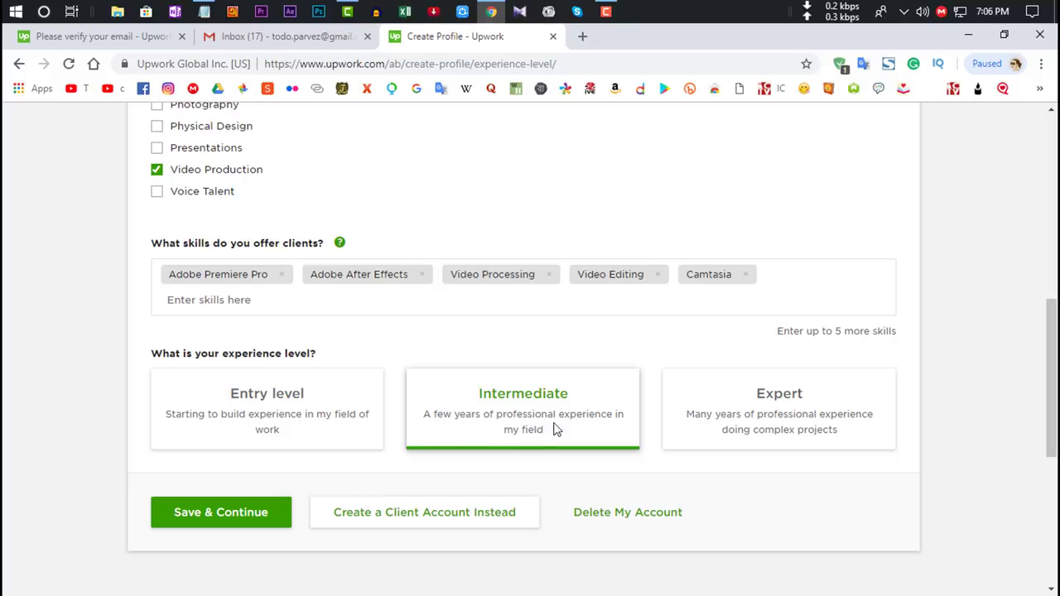
scroll(379, 260, "up", 10)
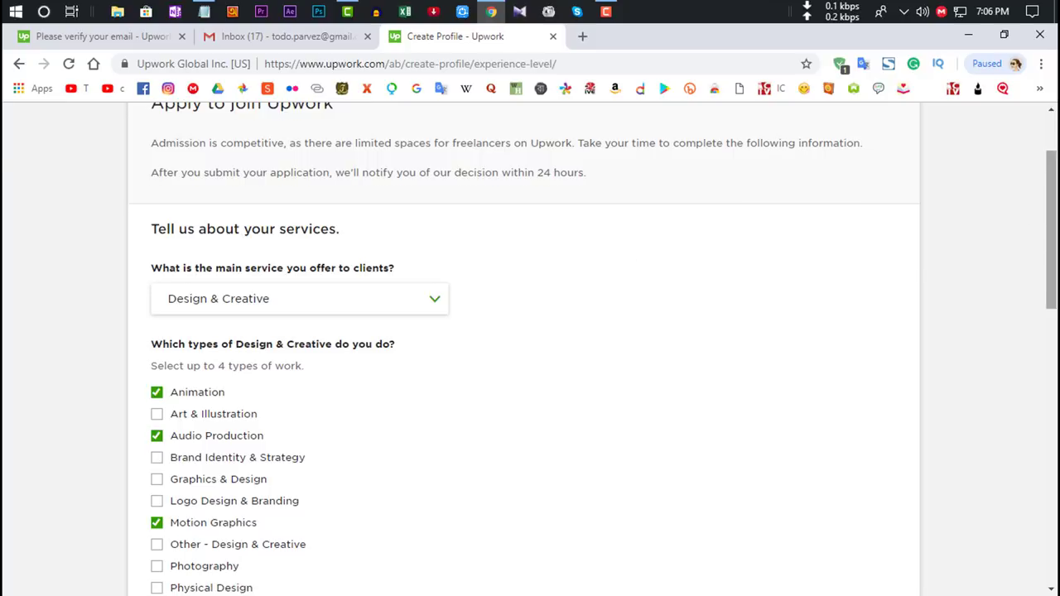
scroll(447, 395, "down", 10)
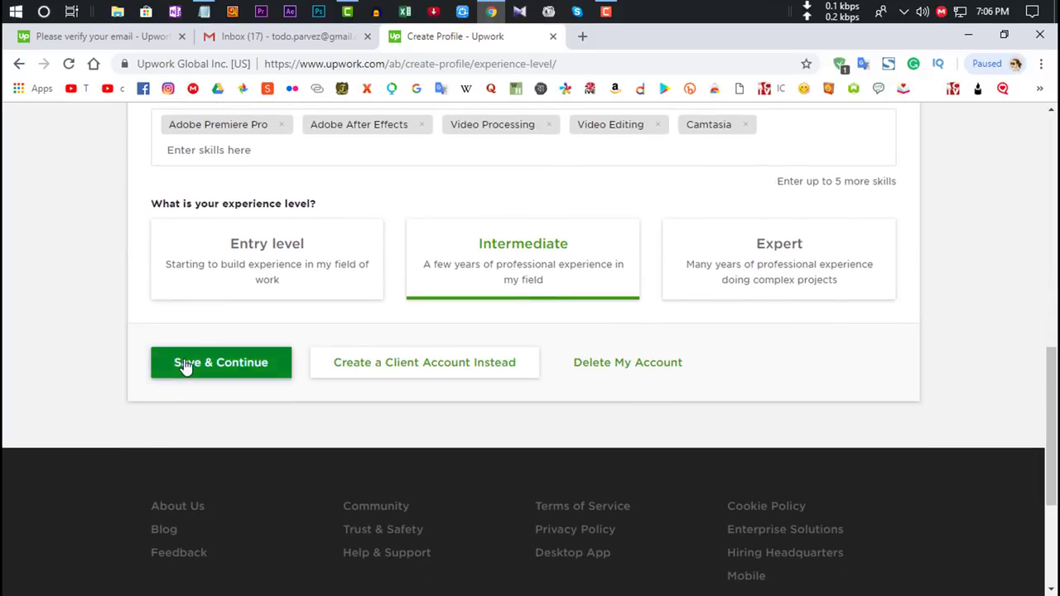
left_click(184, 364)
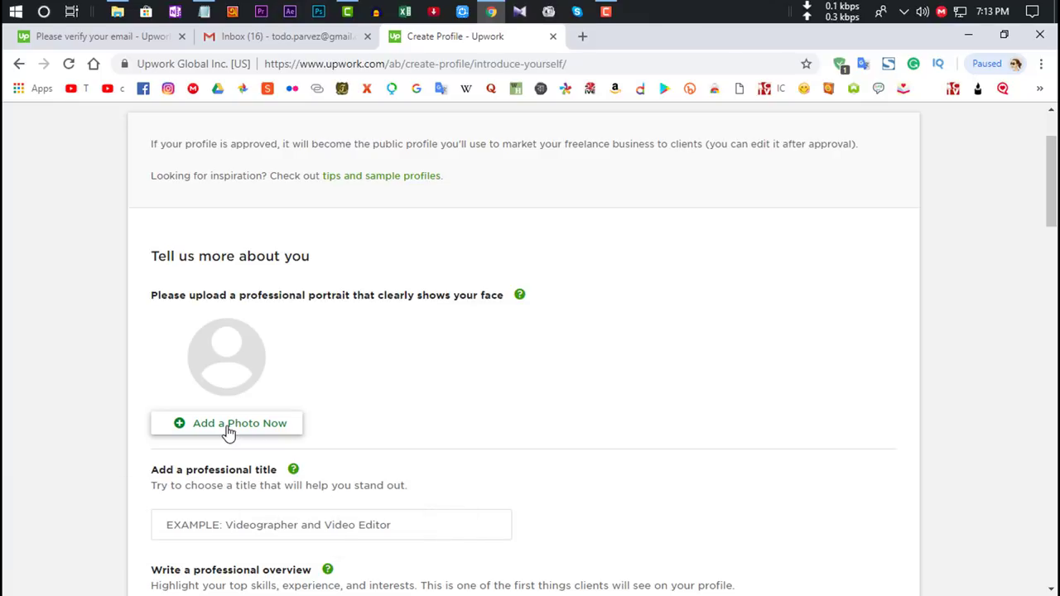
Step: Upload DSC_9873.JPG as the profile photo
left_click(229, 432)
left_click(417, 296)
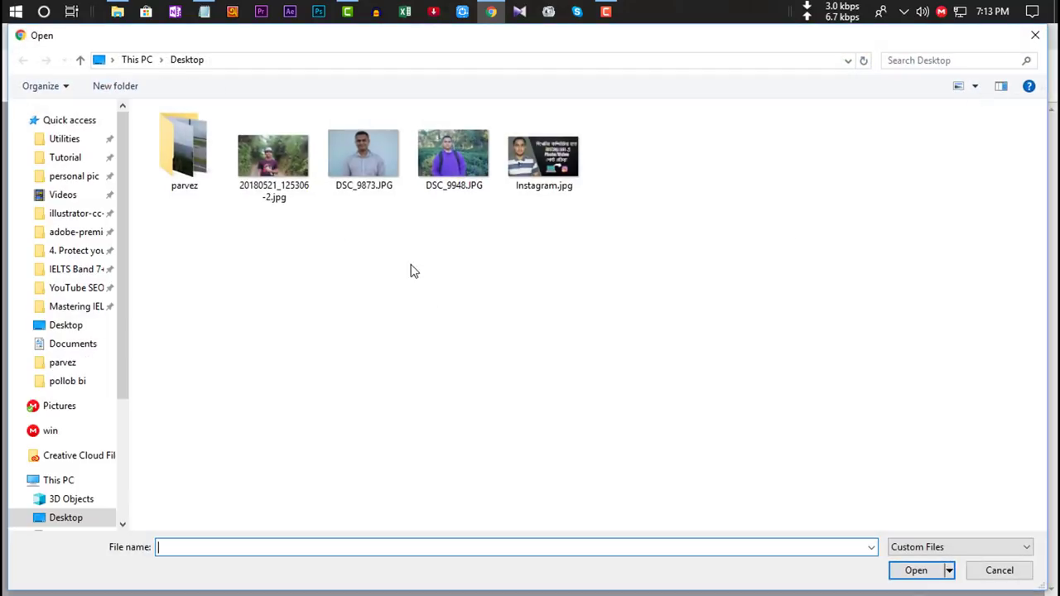
double_click(384, 163)
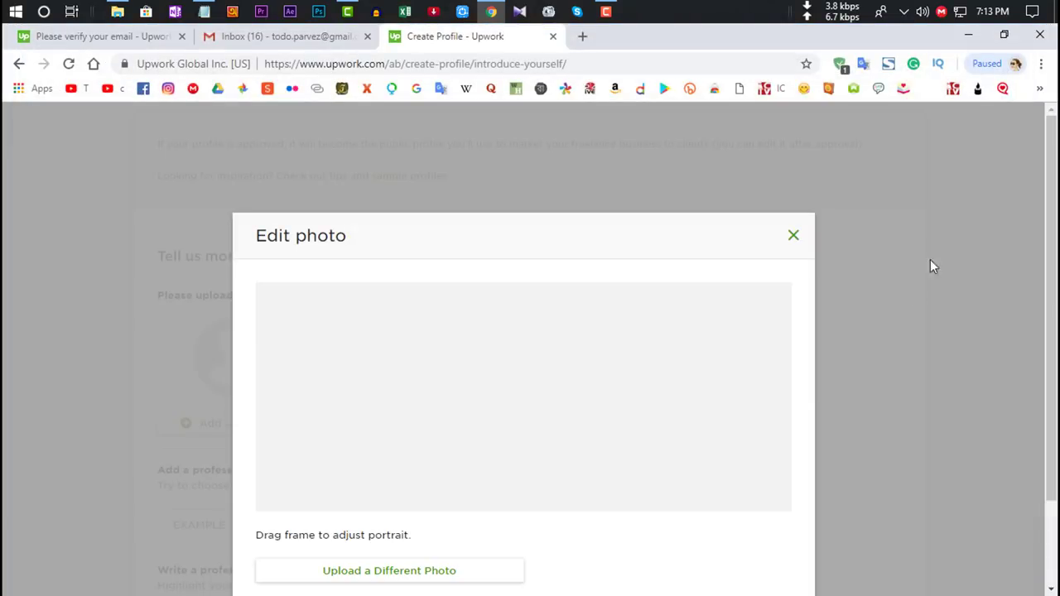
Step: Enlarge and centre the crop circle on the face, then save the cropped portrait
left_click_drag(566, 396, 568, 362)
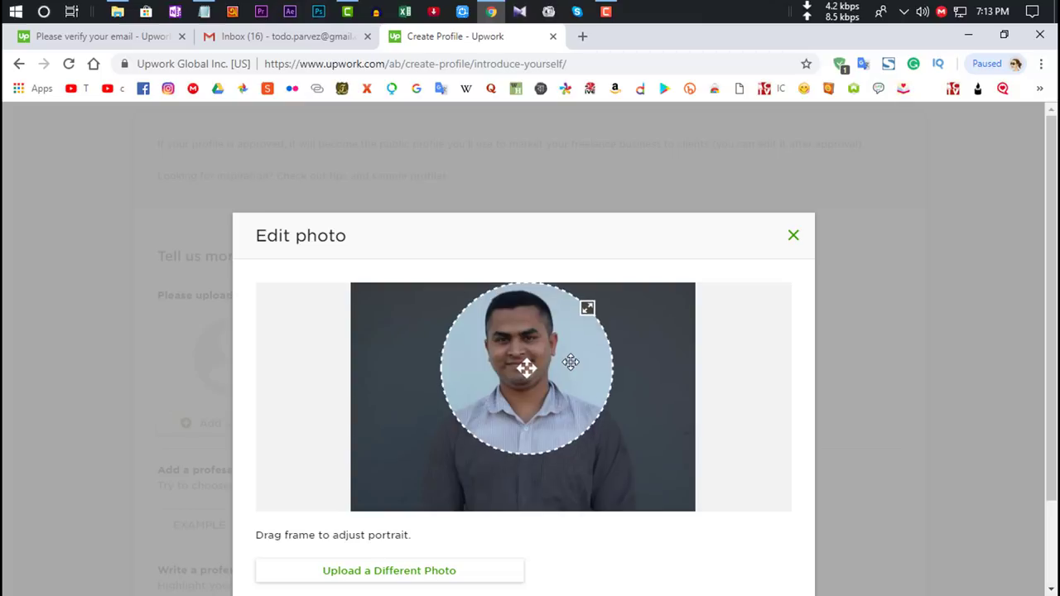
left_click_drag(587, 309, 665, 303)
left_click_drag(591, 386, 568, 384)
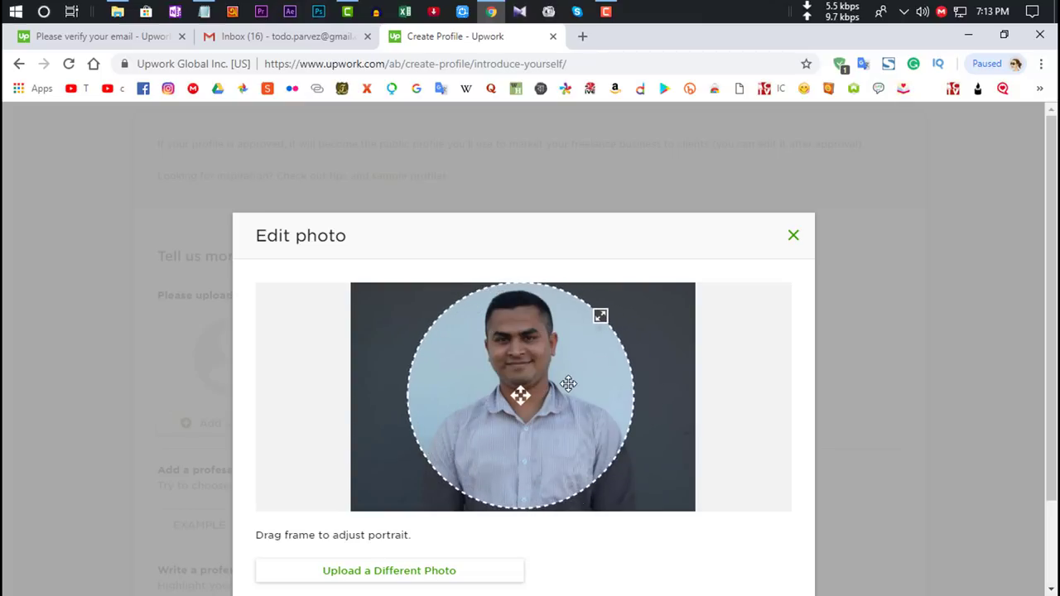
left_click_drag(601, 316, 582, 342)
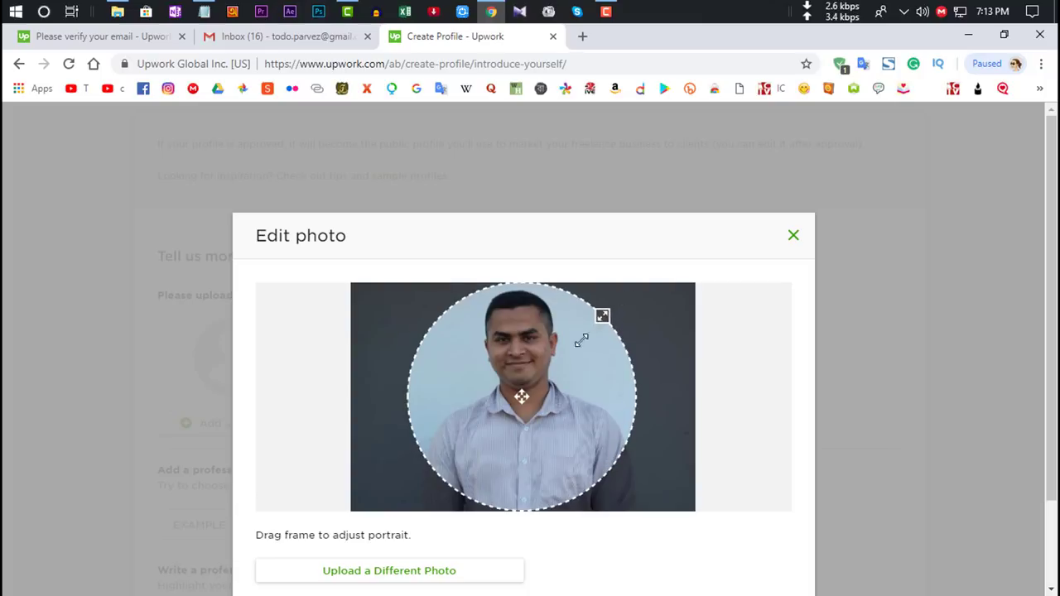
left_click_drag(557, 376, 551, 374)
scroll(821, 324, "down", 2)
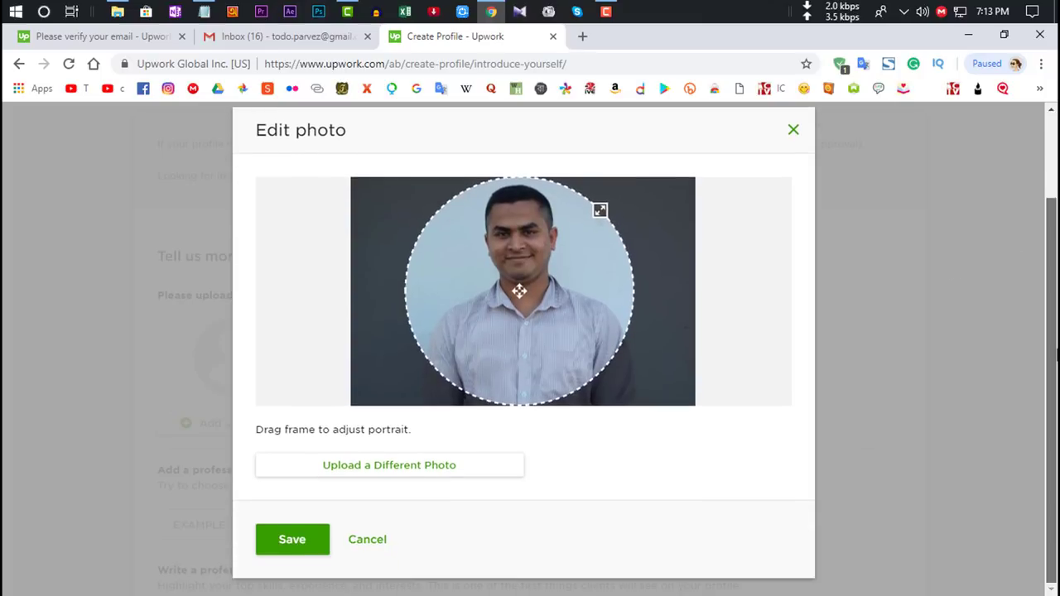
left_click(290, 542)
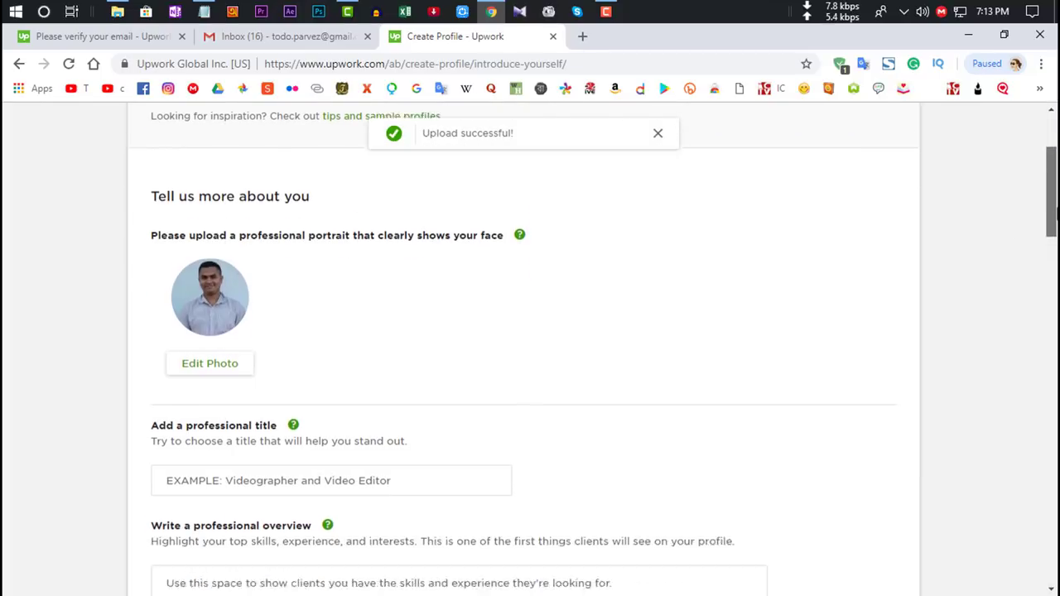
scroll(1050, 211, "down", 2)
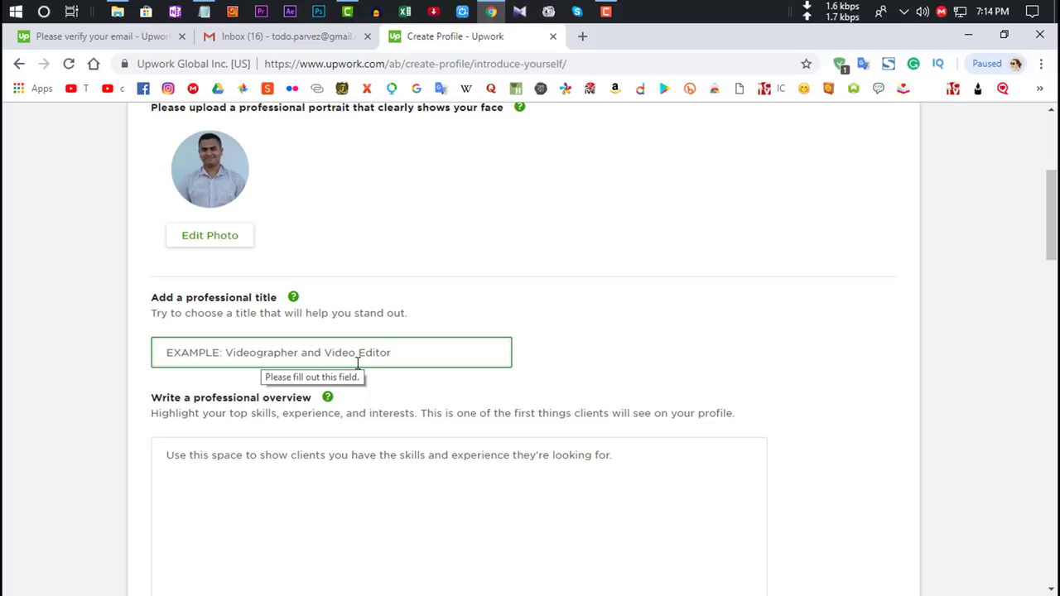
left_click(357, 356)
Step: Paste the title 'Video Editor,Animator(Premier Pro CC,Corel Studio And Camtasia Expert)' and check its text
key("ctrl+v")
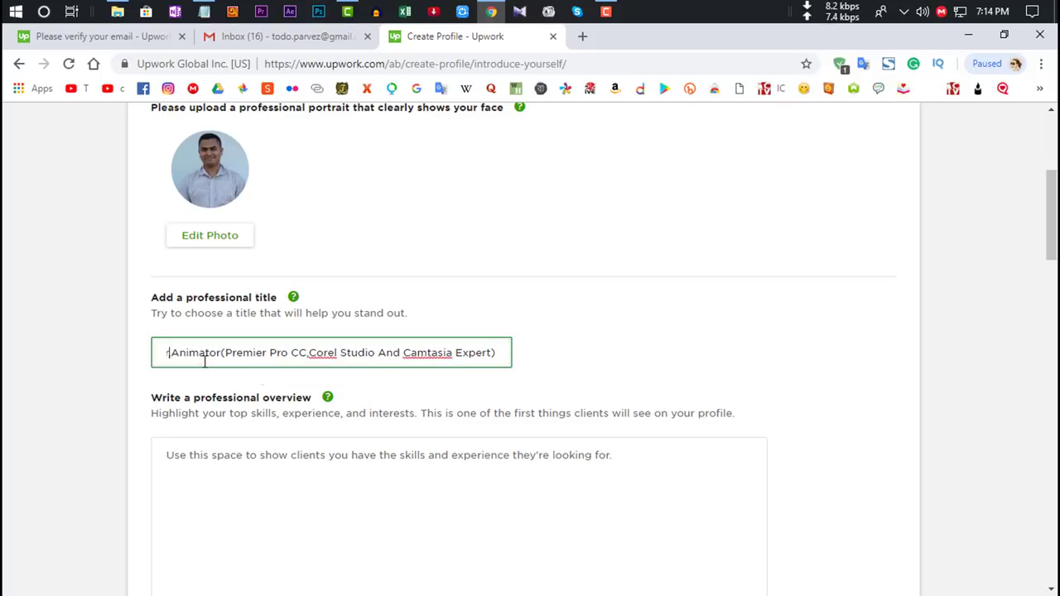
key("Home")
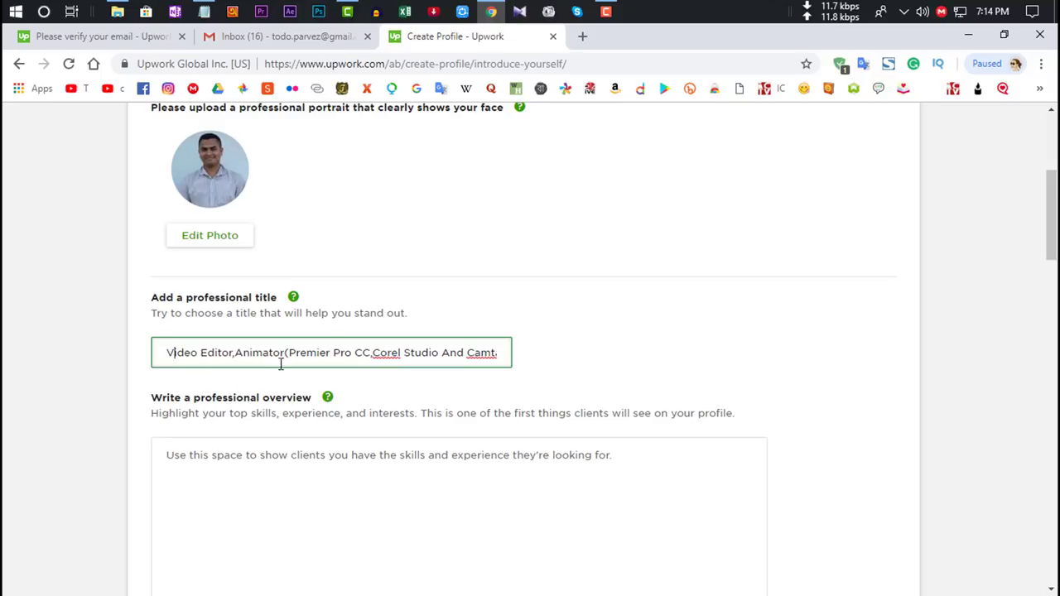
key("ctrl+Right")
key("ctrl+Right")
key("ctrl+Right")
key("ctrl+Right")
key("Right")
key("Right")
key("Right")
key("Right")
key("Right")
key("Right")
key("Right")
key("Right")
key("Right")
key("Right")
key("Right")
key("Right")
key("Right")
key("Right")
key("Right")
key("Right")
key("Right")
key("Right")
key("Right")
key("Right")
key("Right")
key("Right")
key("Right")
key("Right")
key("Right")
key("Right")
key("Right")
key("Right")
key("Right")
key("Right")
key("Right")
key("Right")
key("Right")
key("Right")
key("Right")
key("Right")
key("Right")
key("Right")
key("Right")
key("Right")
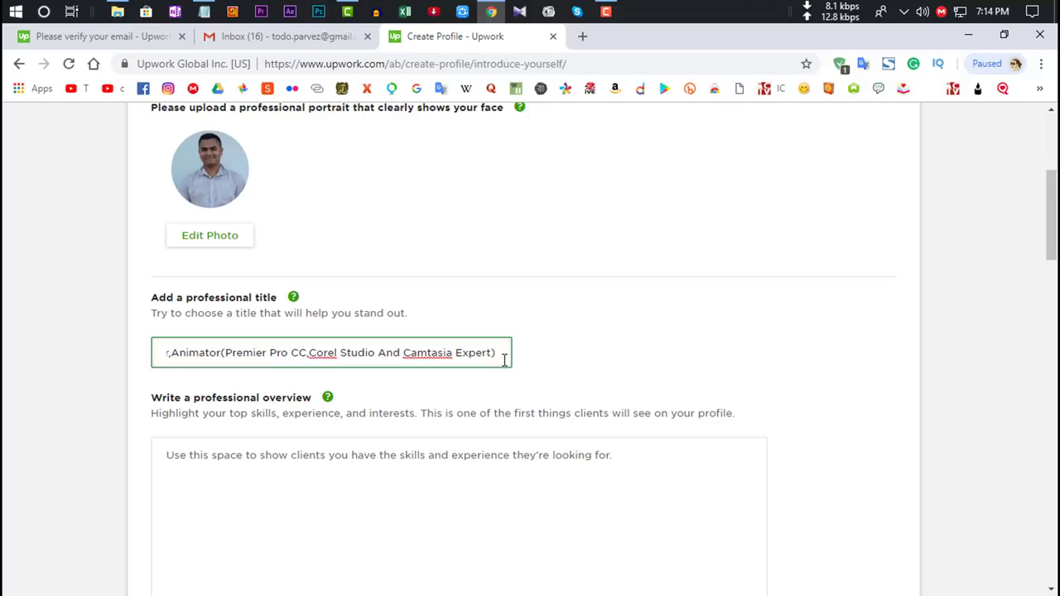
scroll(835, 275, "down", 3)
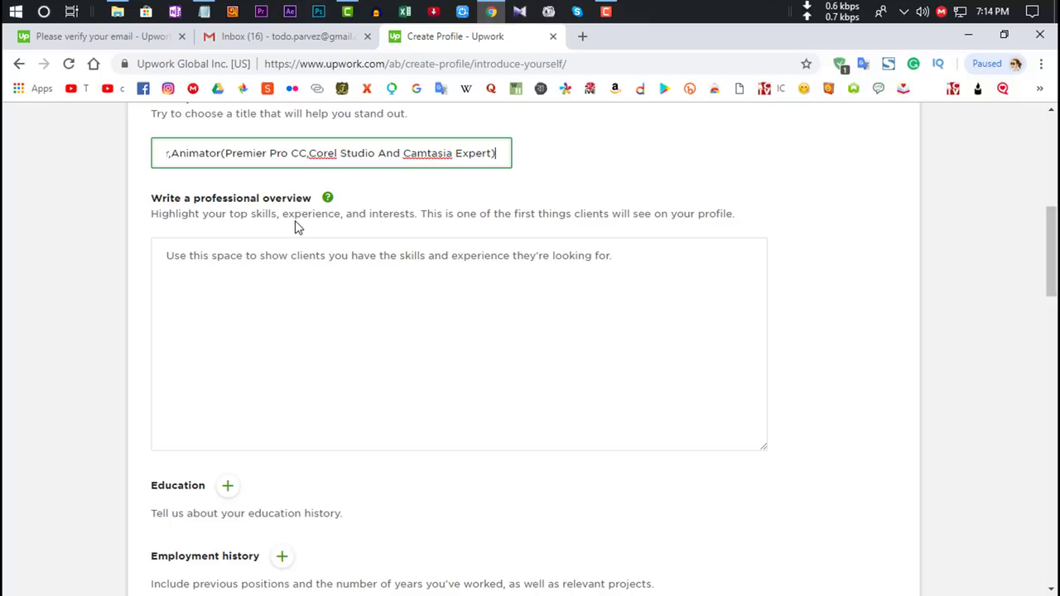
Step: Paste the prepared overview with video-editing intro, 'My Special Services' bullet list and closing line
right_click(295, 220)
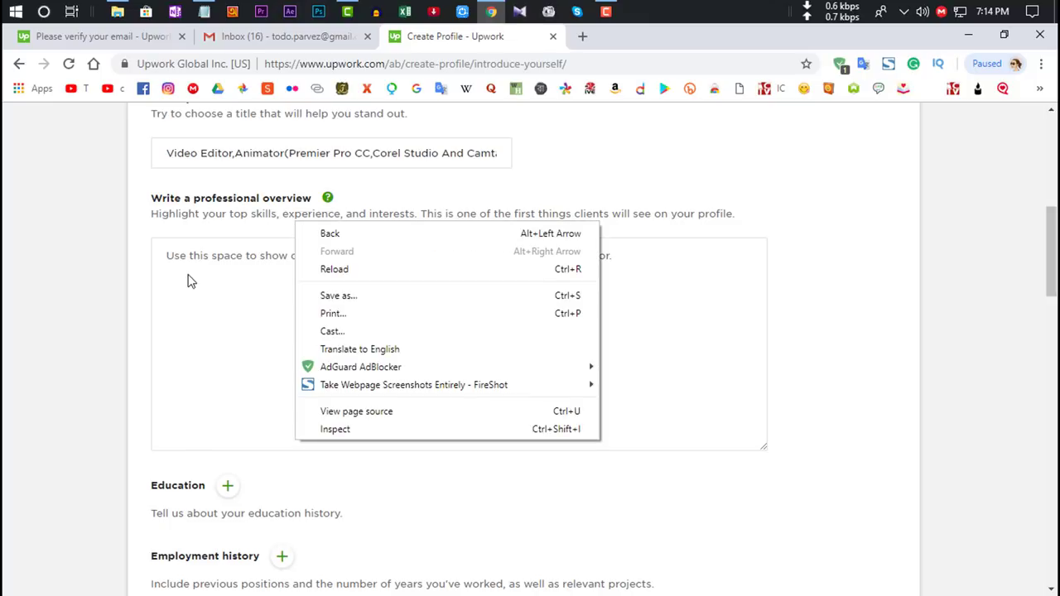
left_click(190, 279)
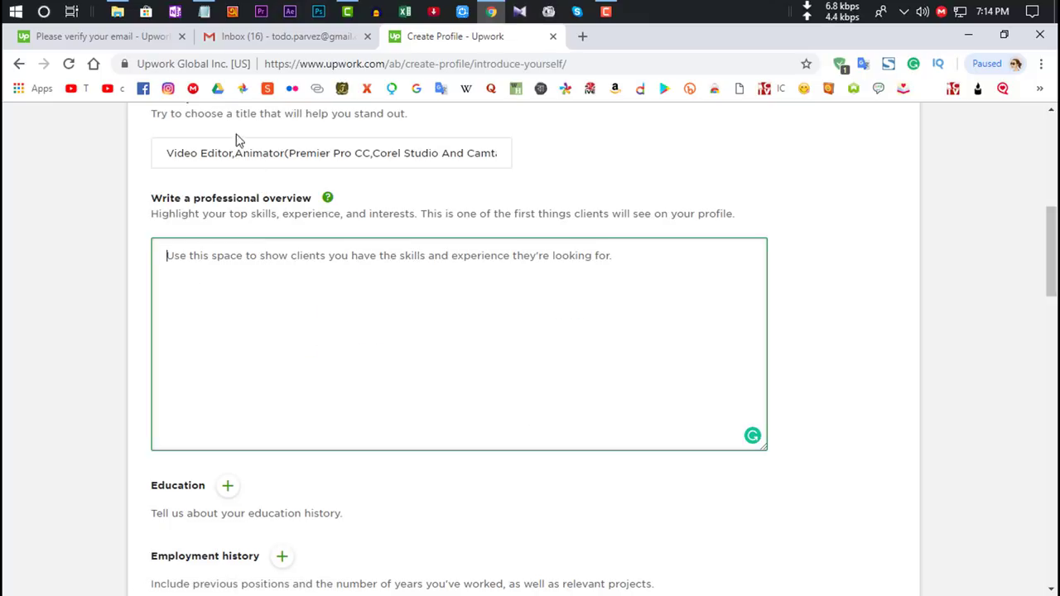
type("Video editing are my daily passion.I like to perform creative Videos working to satisfy my clients.I always try to focus my client's expectation. I am creative, responsive and pride myself in delivering quality work.I have more than 3 years of video editing experience.  *My Special Services* •Wedding Video Production •Song or Movie Video Production • Explainer video production •YouTube or Commercial video editing •Expert In Premier Pro CC And Camtasia •Expert In Videoscribe I am clear and communicative with my client so that you can get a mindblowing work as soon as possible.")
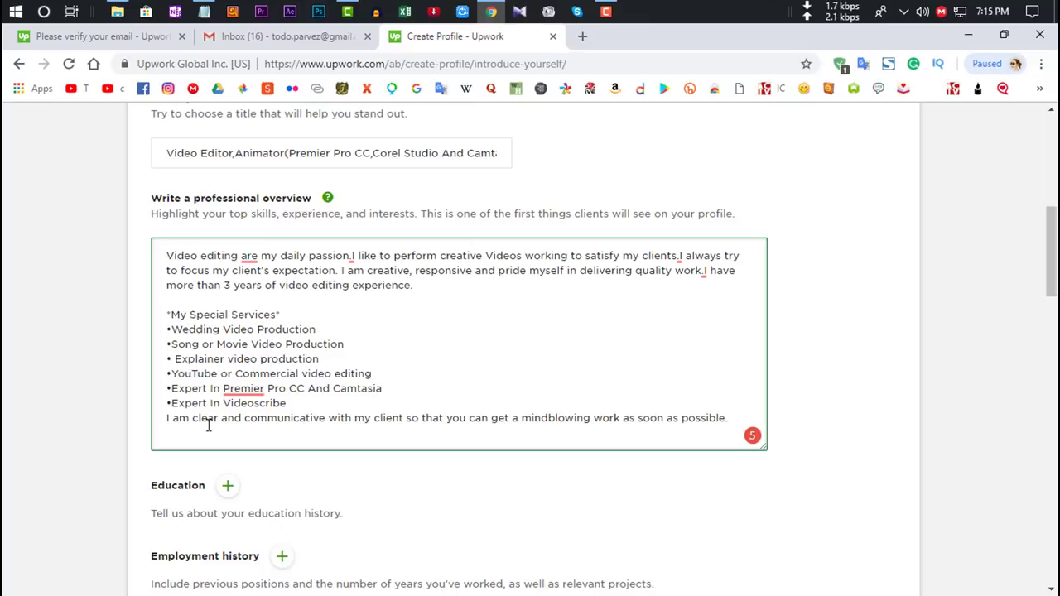
scroll(1051, 256, "down", 1)
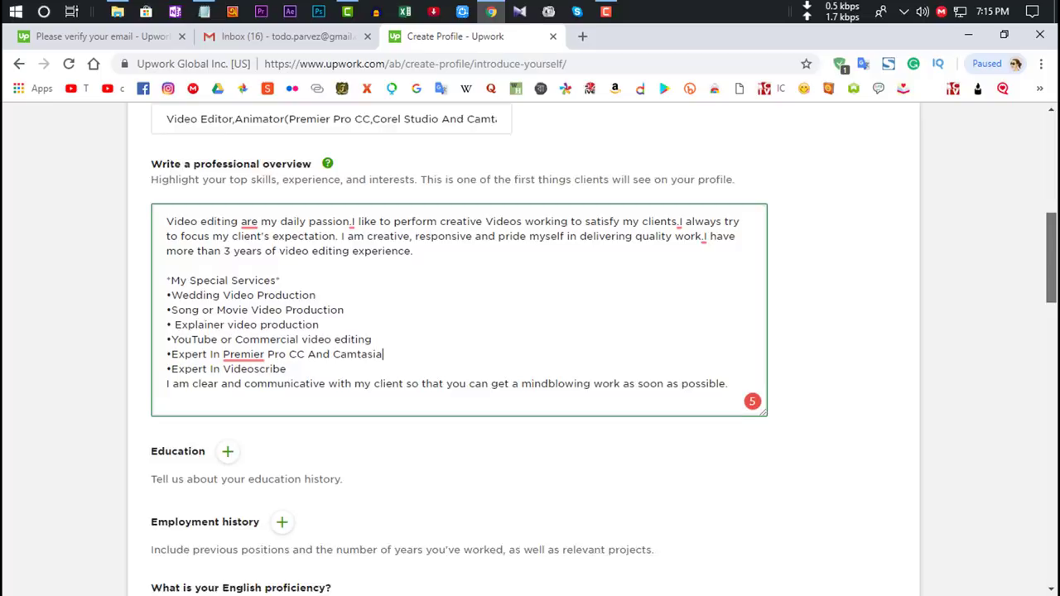
scroll(1056, 284, "down", 2)
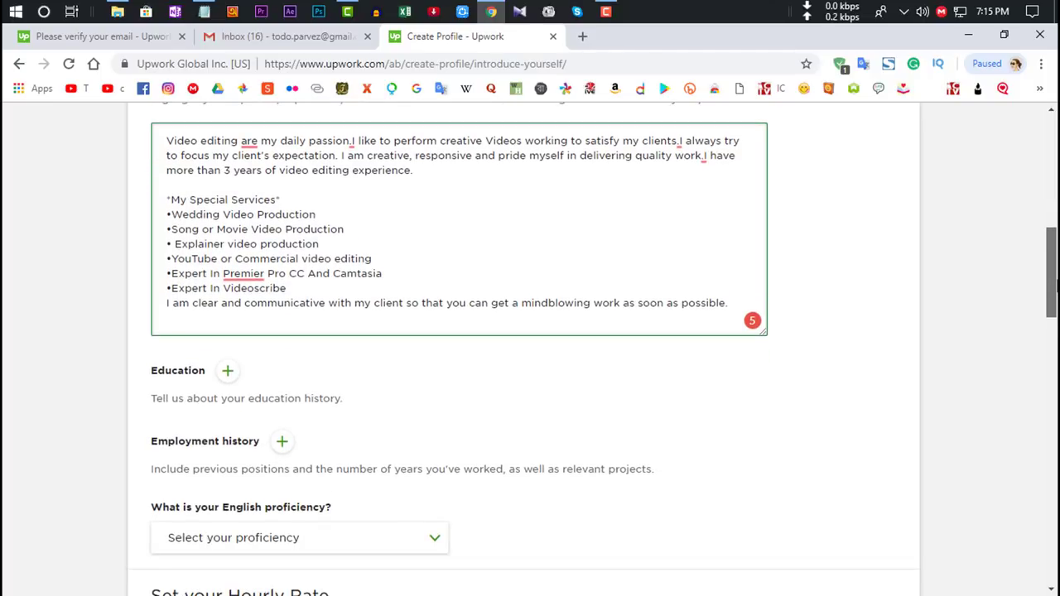
scroll(1056, 284, "up", 1)
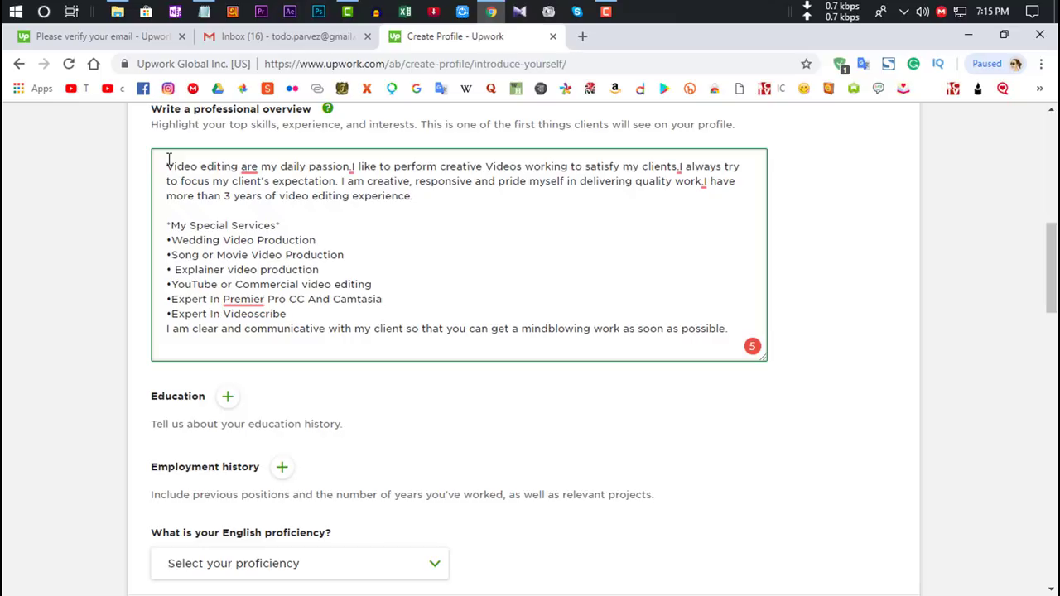
Step: Add and save a Bachelor of Science education entry for 2017–2022
left_click(228, 398)
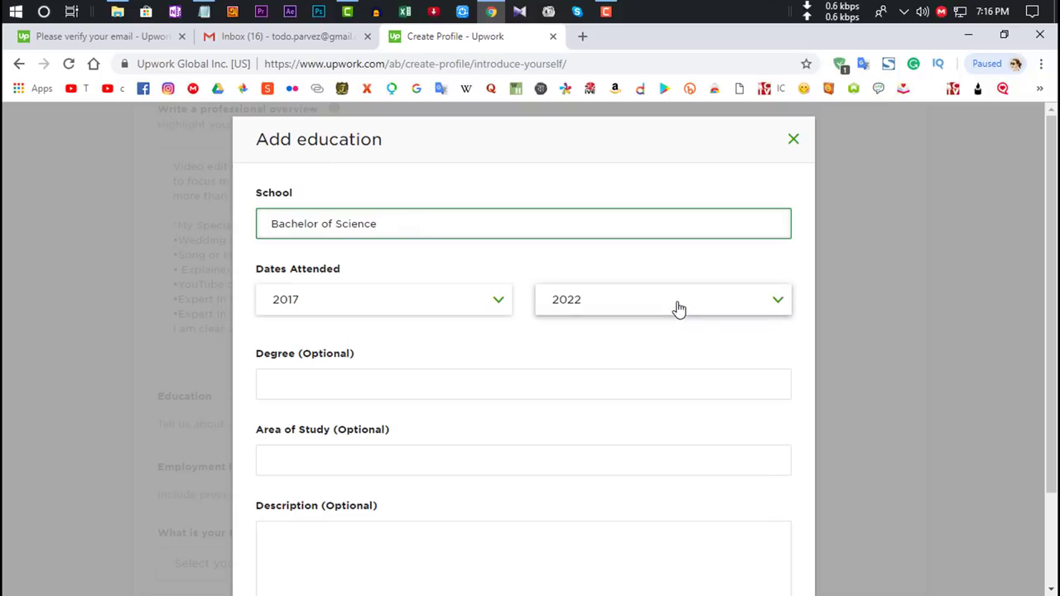
left_click(386, 376)
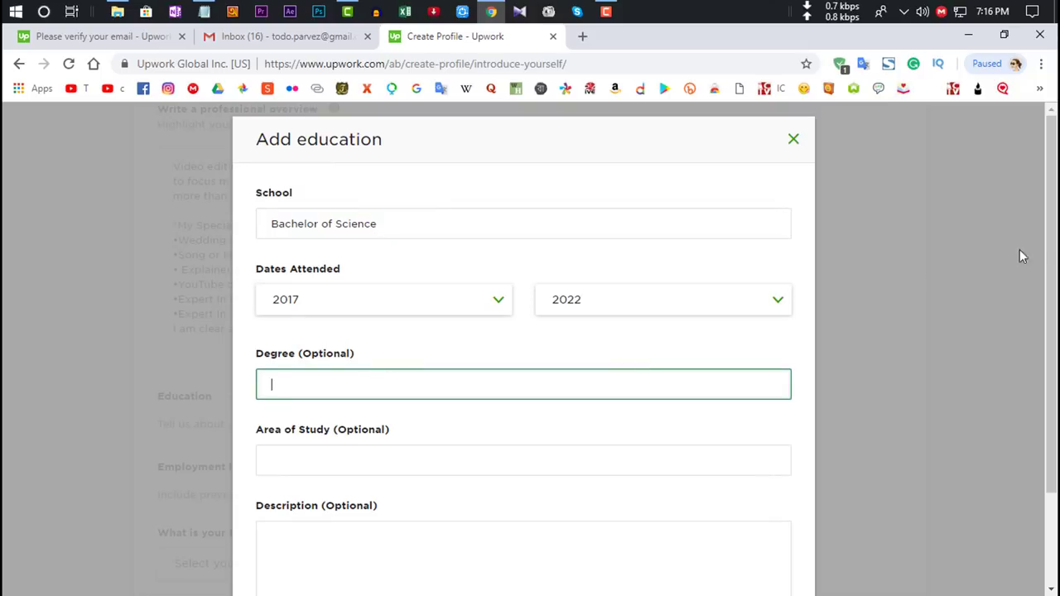
scroll(1023, 255, "down", 1)
scroll(829, 430, "down", 1)
left_click(295, 569)
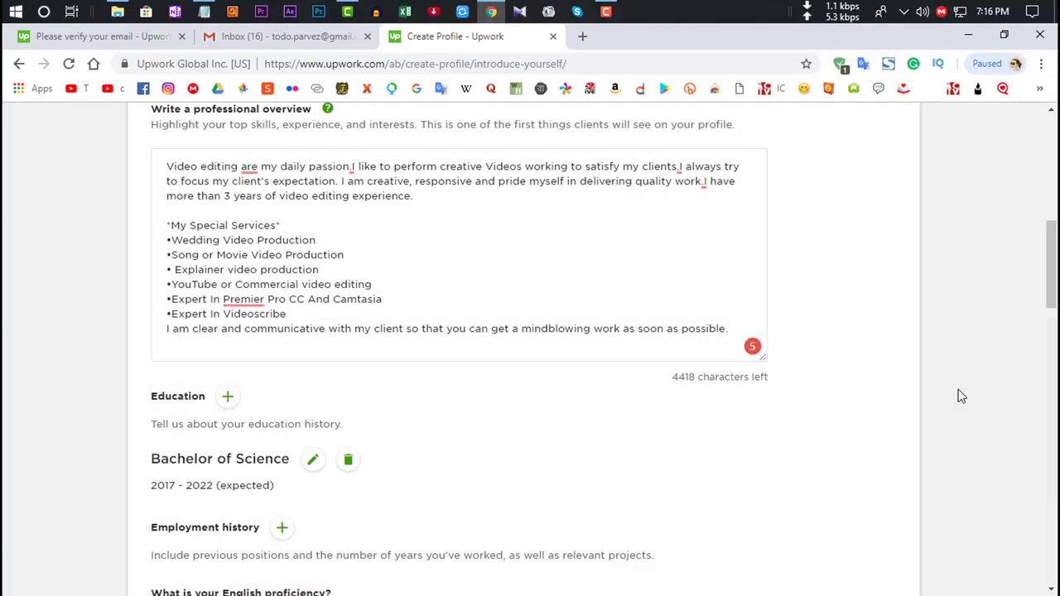
Step: Dismiss the extra empty Add education form
left_click(228, 399)
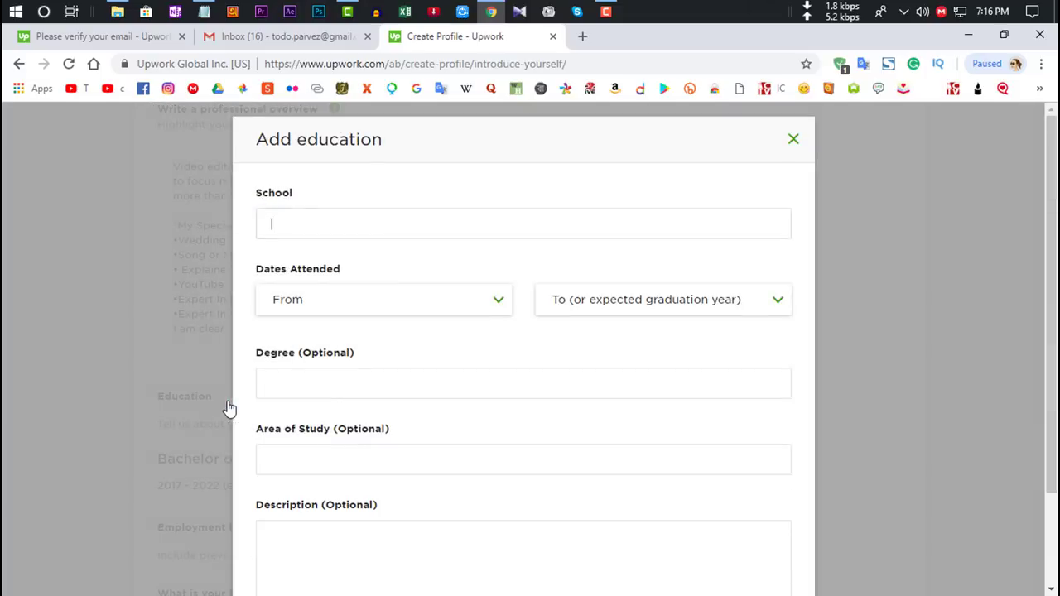
scroll(1055, 378, "down", 2)
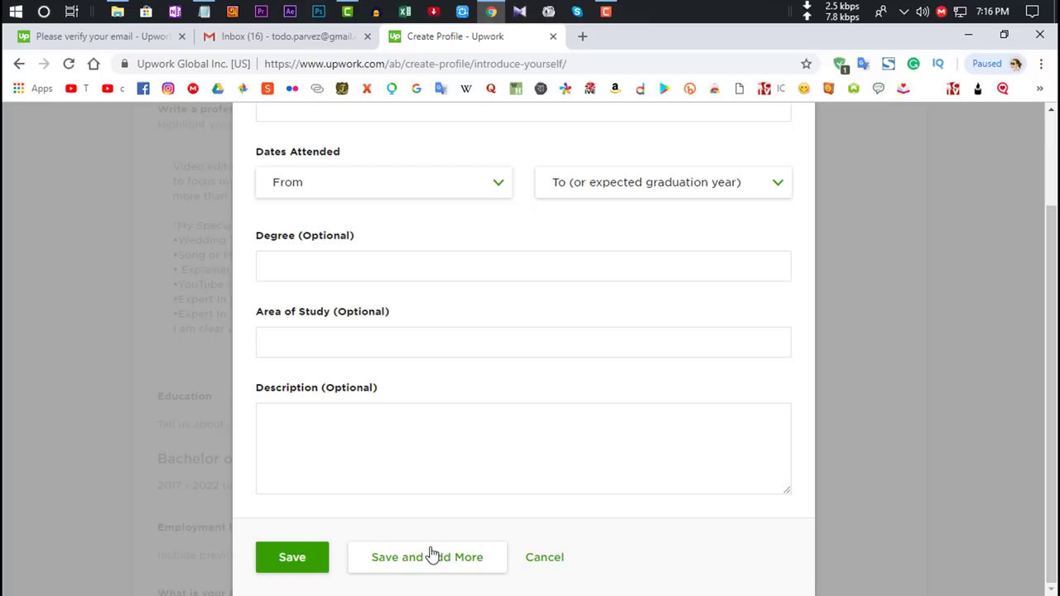
left_click(865, 286)
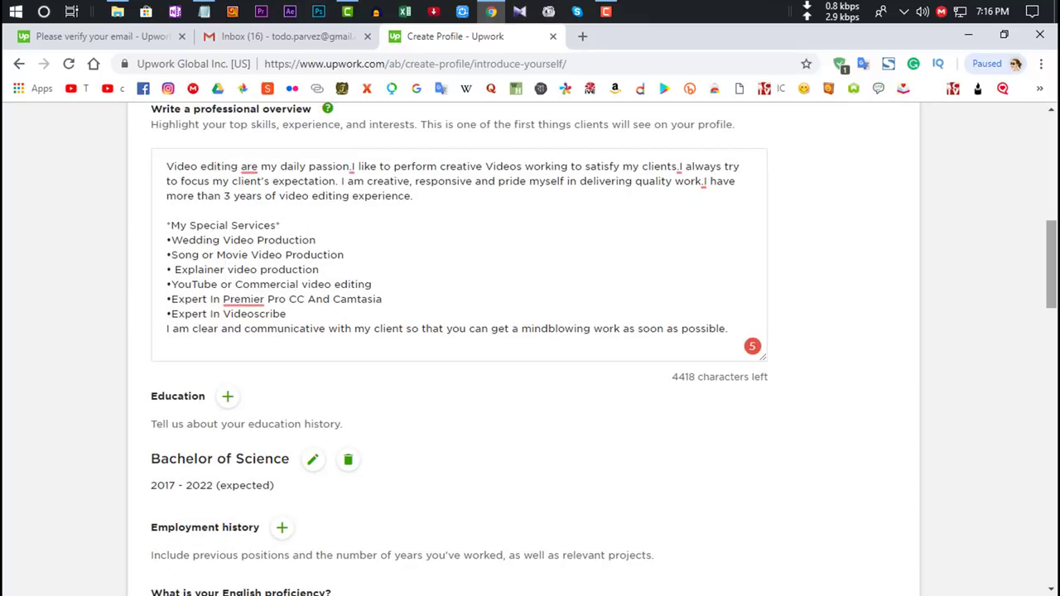
scroll(264, 289, "down", 3)
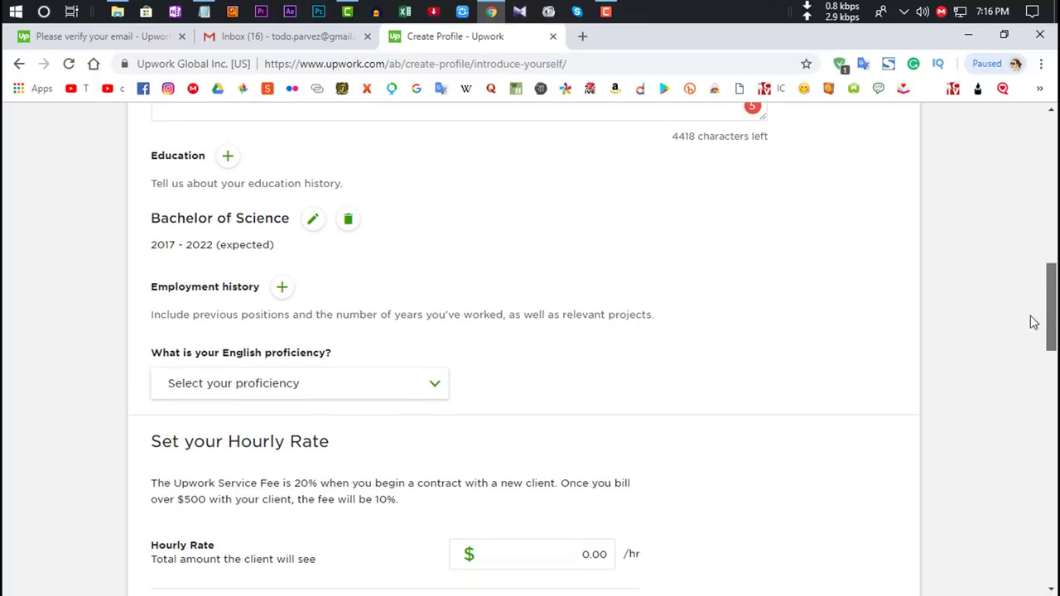
Step: Start a new employment entry and fill in the job title and location details
left_click(282, 290)
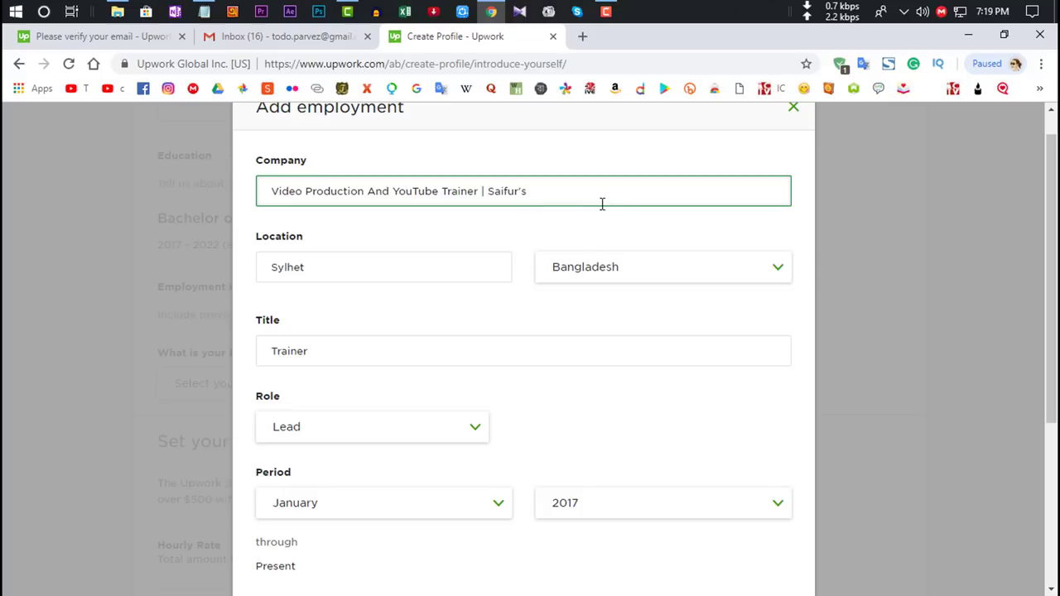
left_click(355, 268)
left_click(595, 299)
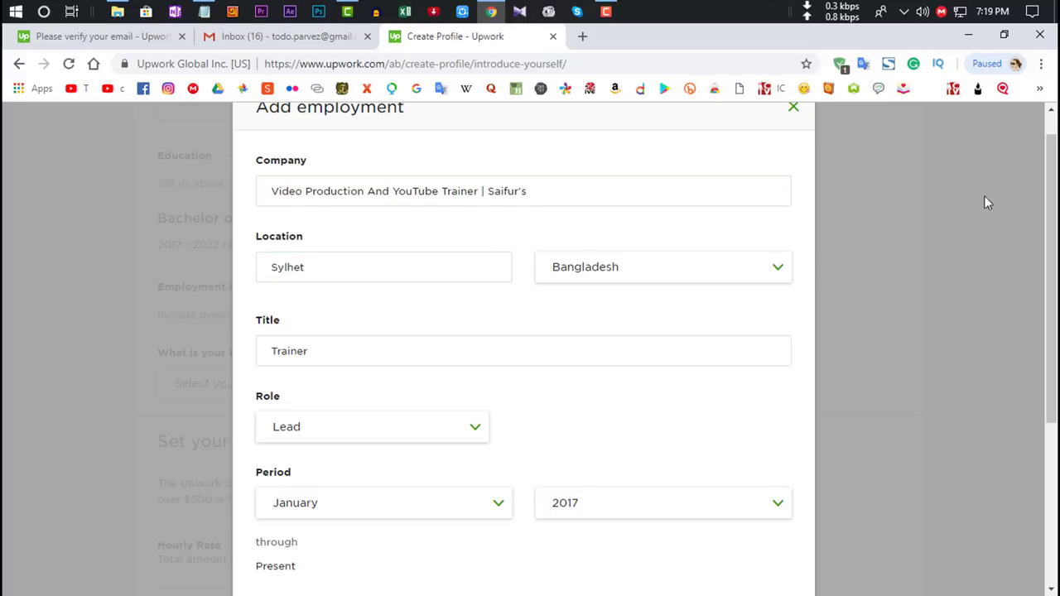
scroll(984, 203, "down", 1)
left_click(353, 270)
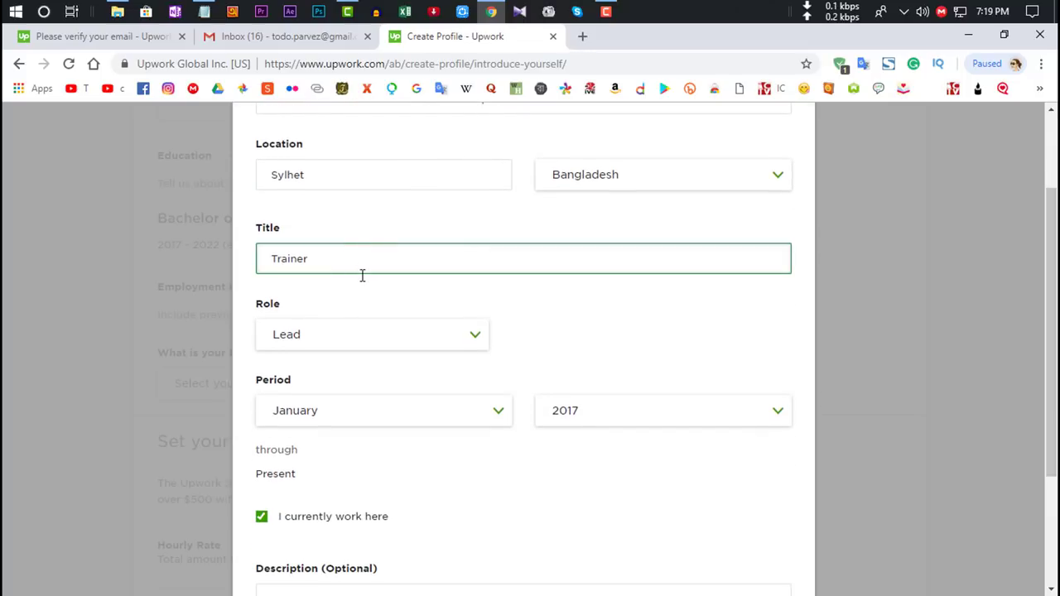
left_click(362, 275)
Step: Keep Lead as the role, leave the description empty and save the January 2017–Present job
left_click(340, 346)
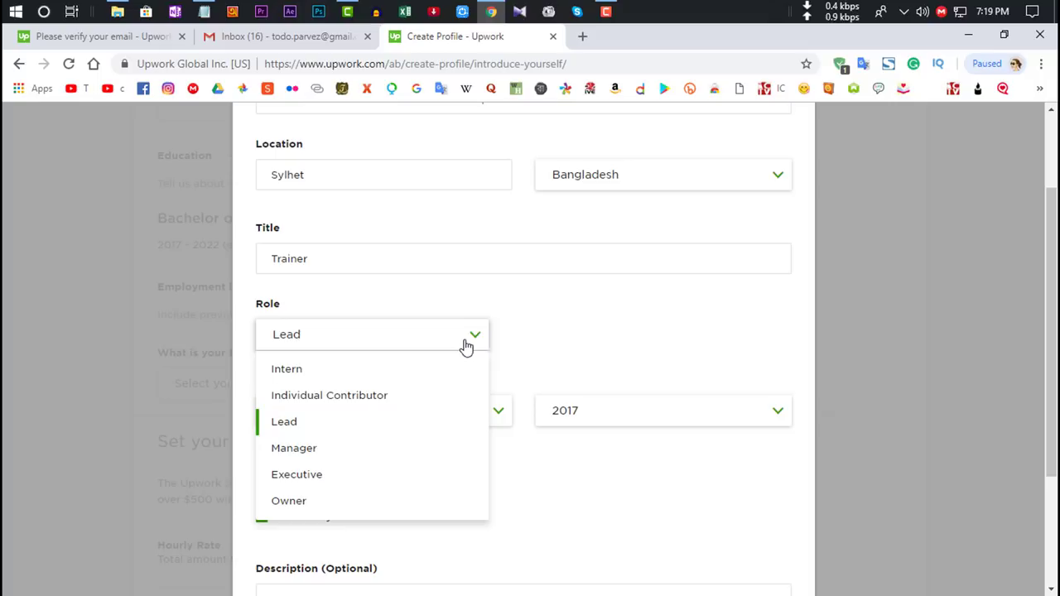
left_click_drag(1051, 331, 1051, 337)
left_click(406, 441)
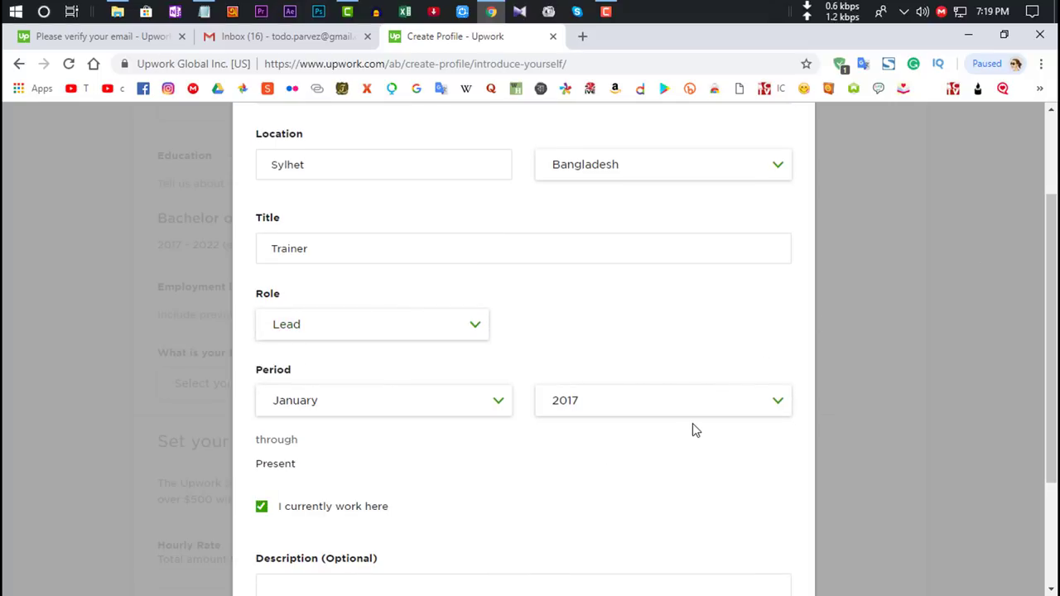
scroll(530, 431, "down", 2)
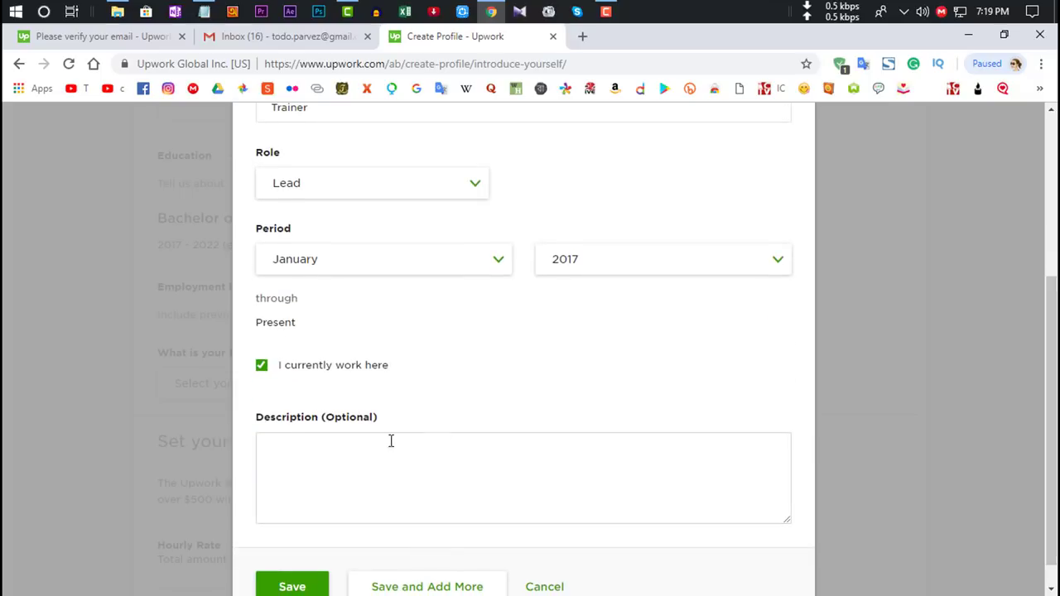
left_click(391, 440)
left_click_drag(1051, 372, 1051, 389)
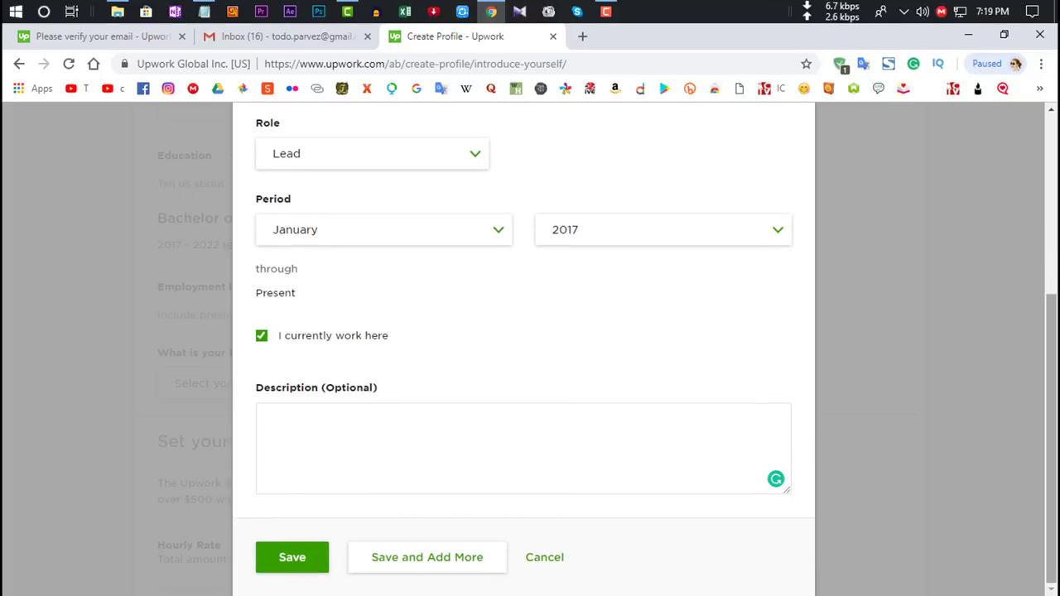
left_click(289, 571)
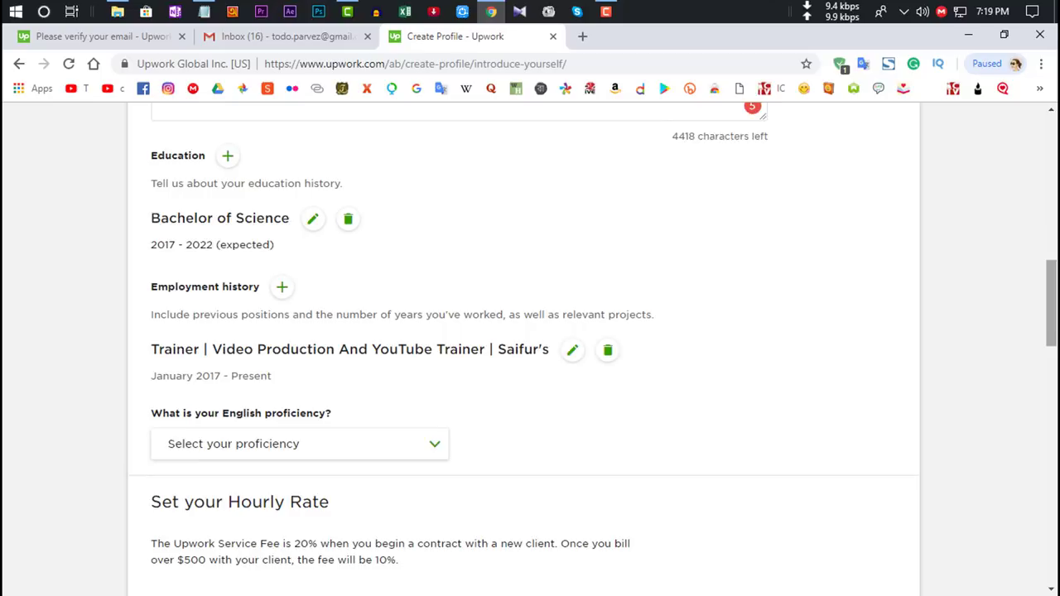
scroll(1027, 373, "down", 2)
Step: Set English proficiency to Fluent
left_click(329, 298)
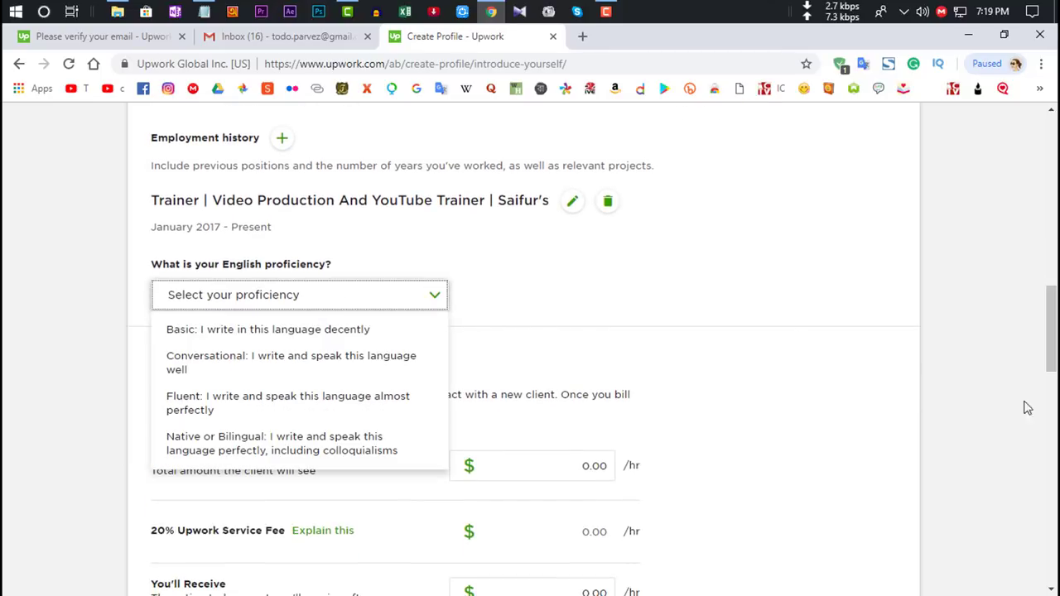
left_click(190, 399)
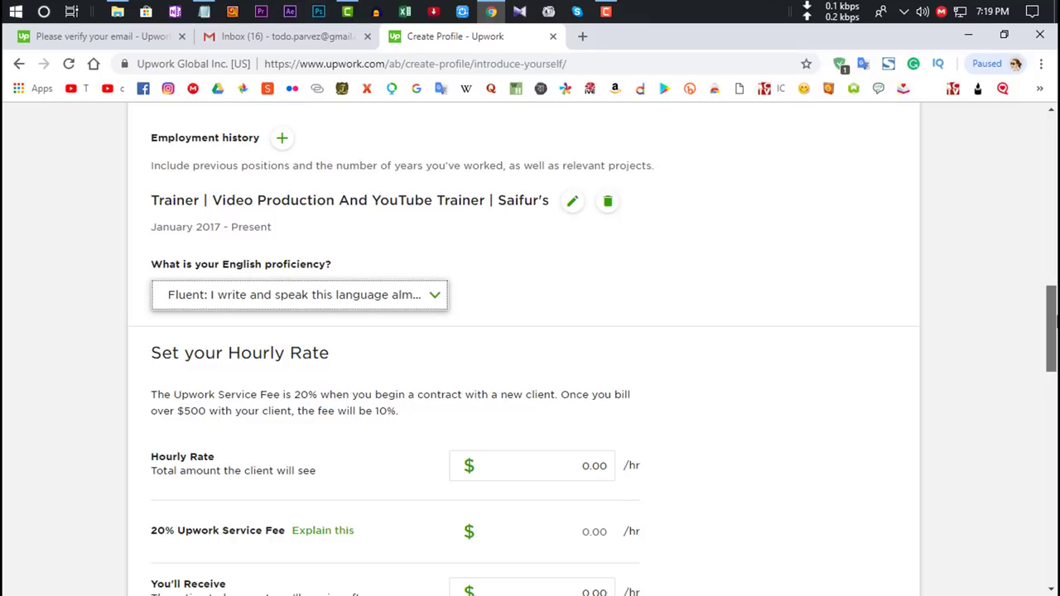
left_click_drag(1051, 330, 1053, 344)
Step: Enter an hourly rate of 12.00, which leaves $9.60/hr after the $2.40 service fee
left_click(606, 372)
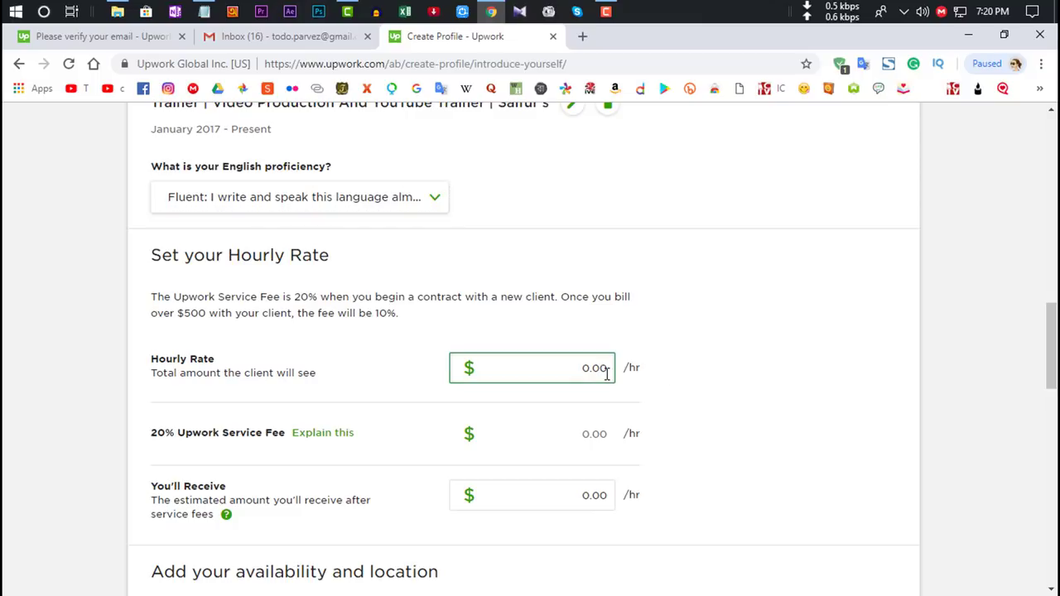
type("12")
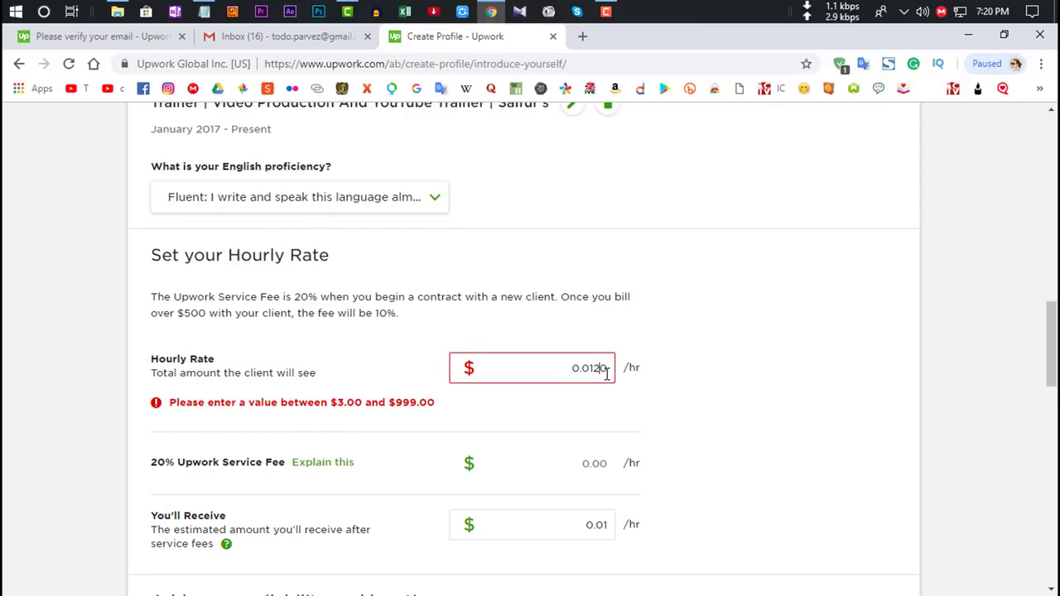
key("BackSpace")
key("BackSpace")
key("BackSpace")
key("BackSpace")
key("BackSpace")
key("Delete")
type("12")
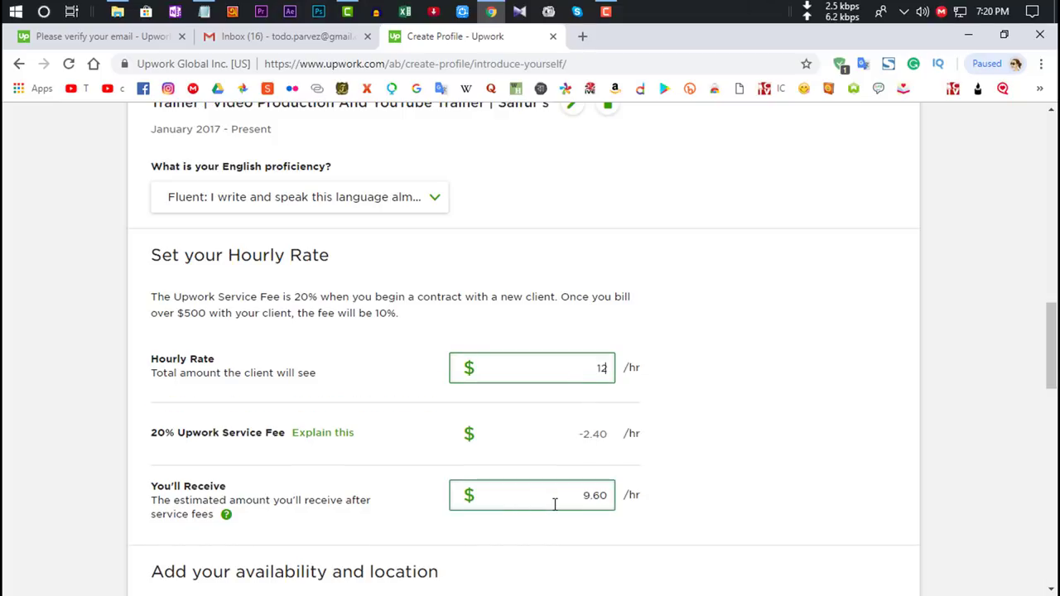
left_click_drag(566, 500, 608, 501)
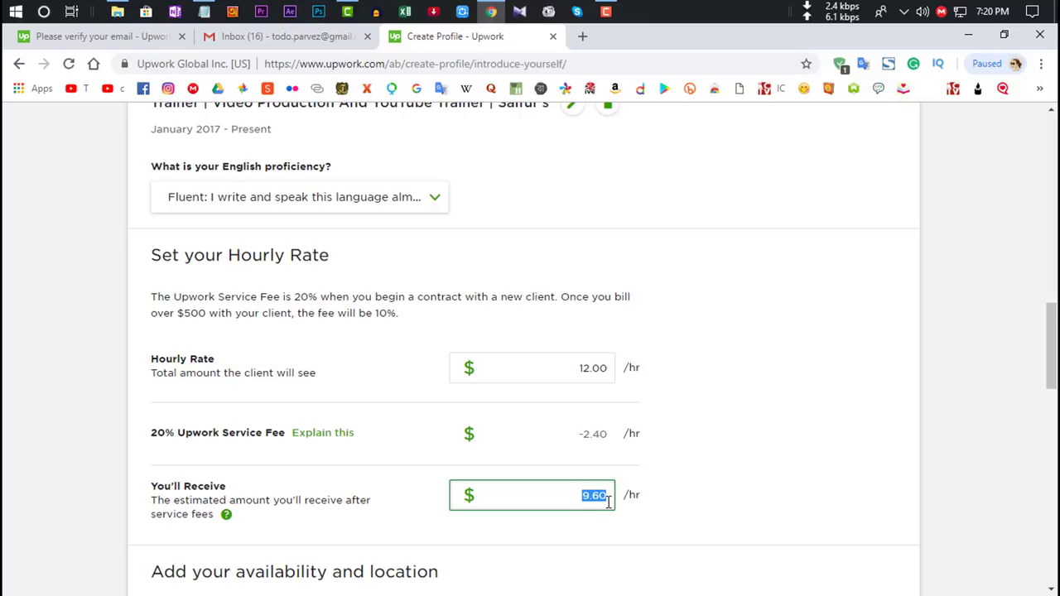
Step: Set weekly availability to 'As needed - open to offers'
left_click(608, 501)
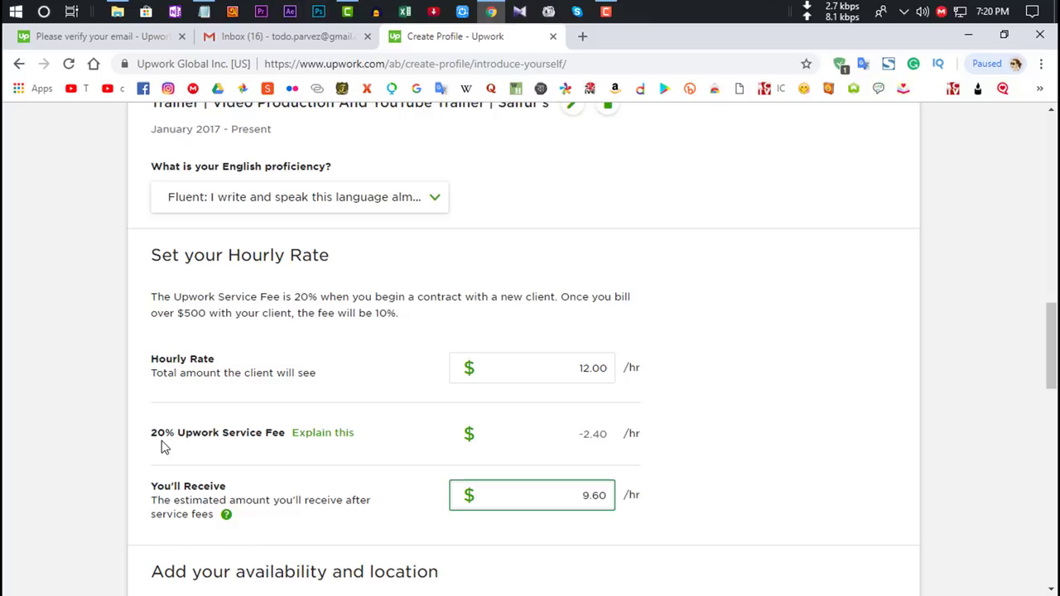
scroll(859, 356, "down", 1)
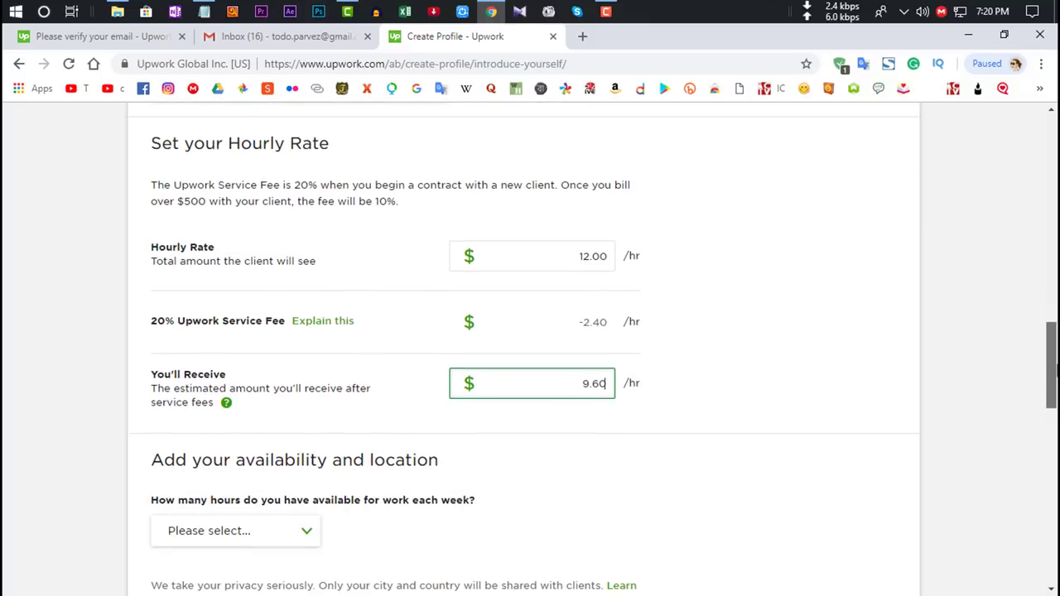
left_click(603, 256)
key("Tab")
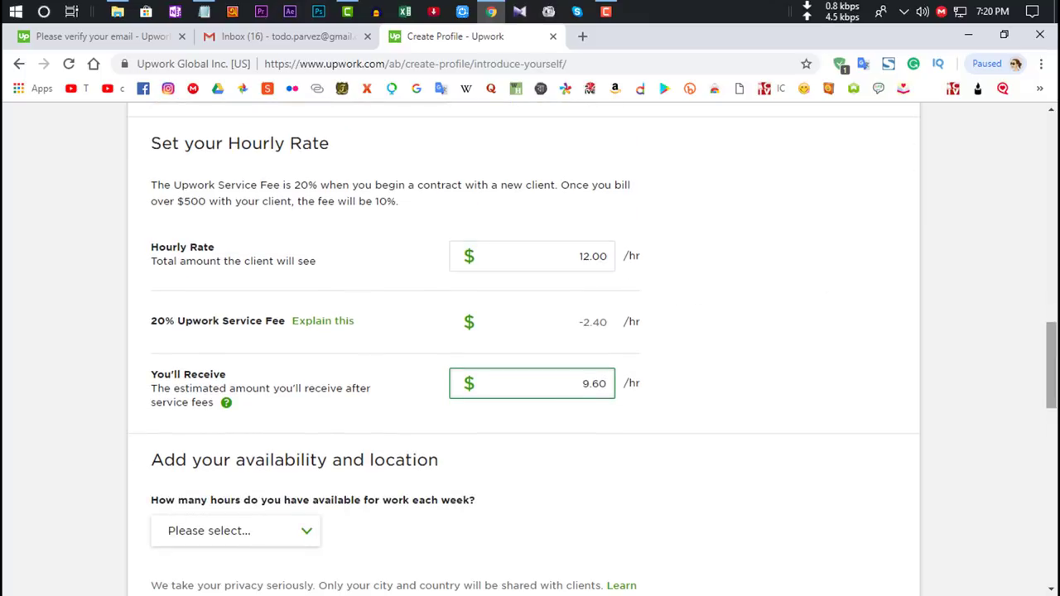
scroll(521, 373, "down", 2)
left_click(258, 381)
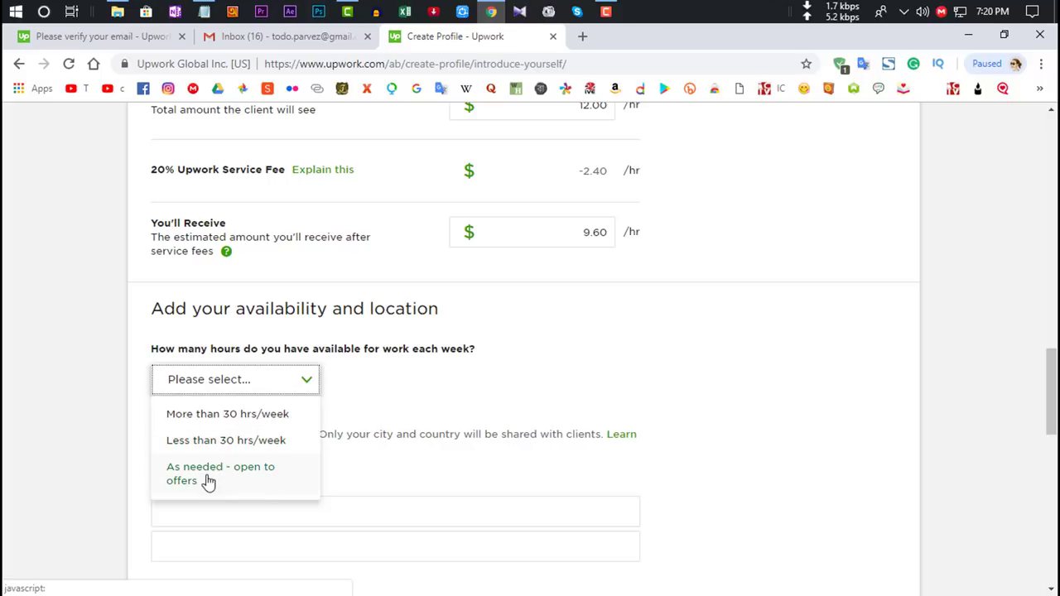
left_click(232, 482)
left_click(235, 468)
Step: Mark interest in both longer and shorter-term projects
scroll(561, 354, "down", 1)
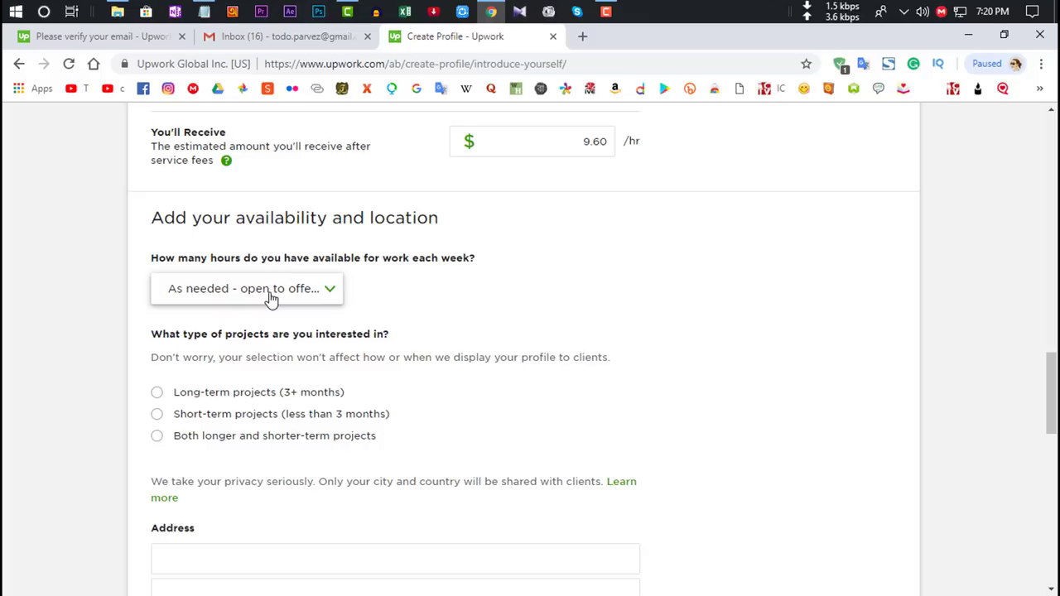
left_click(175, 441)
scroll(1053, 396, "down", 1)
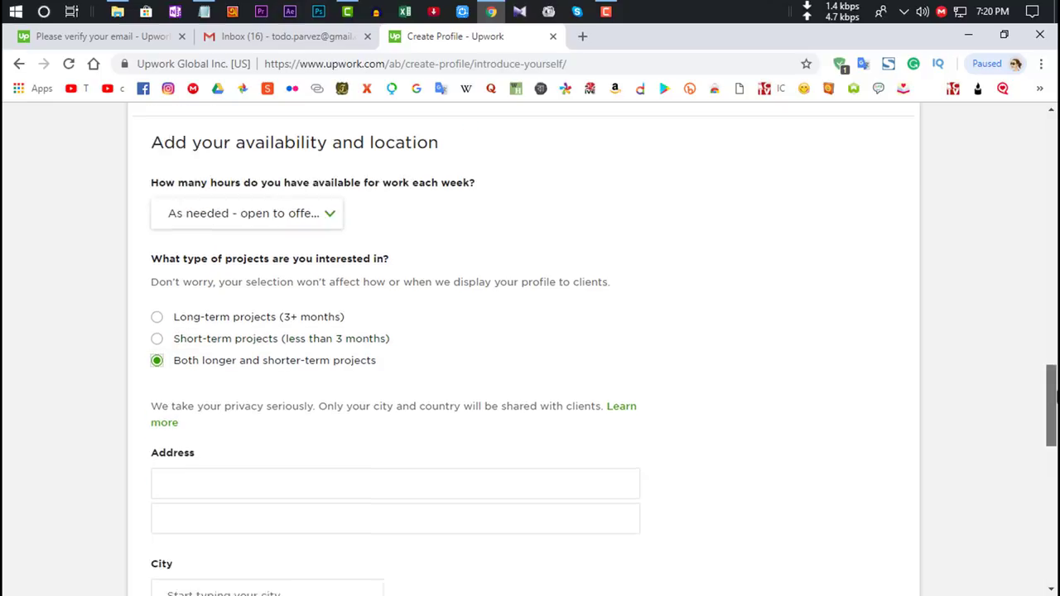
scroll(1055, 396, "down", 1)
scroll(376, 236, "down", 3)
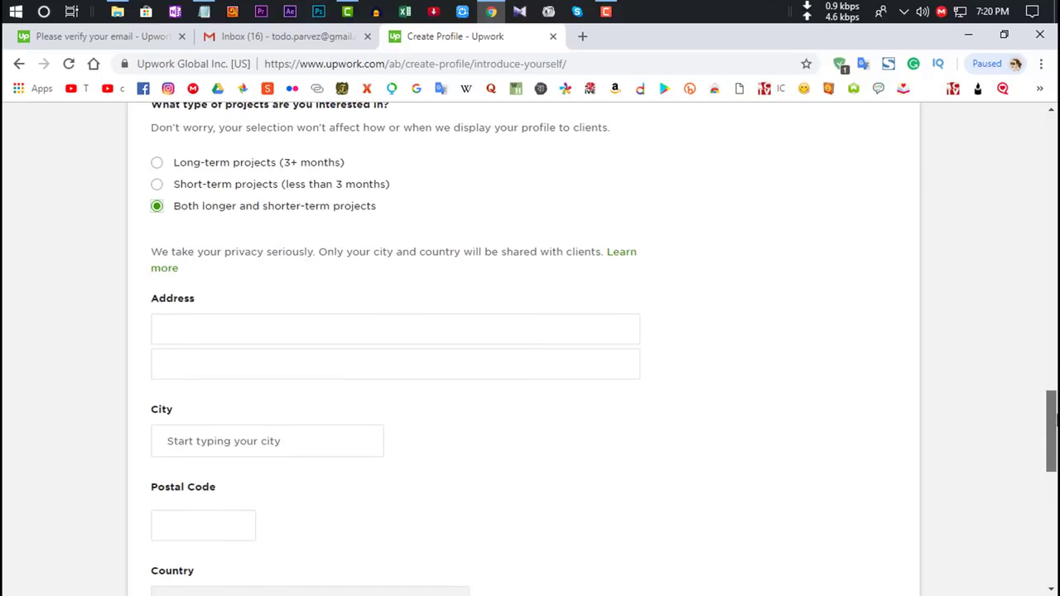
Step: Type 'Sunamgong' as the address and pick Sunamganj, Bangladesh as the city
left_click(375, 236)
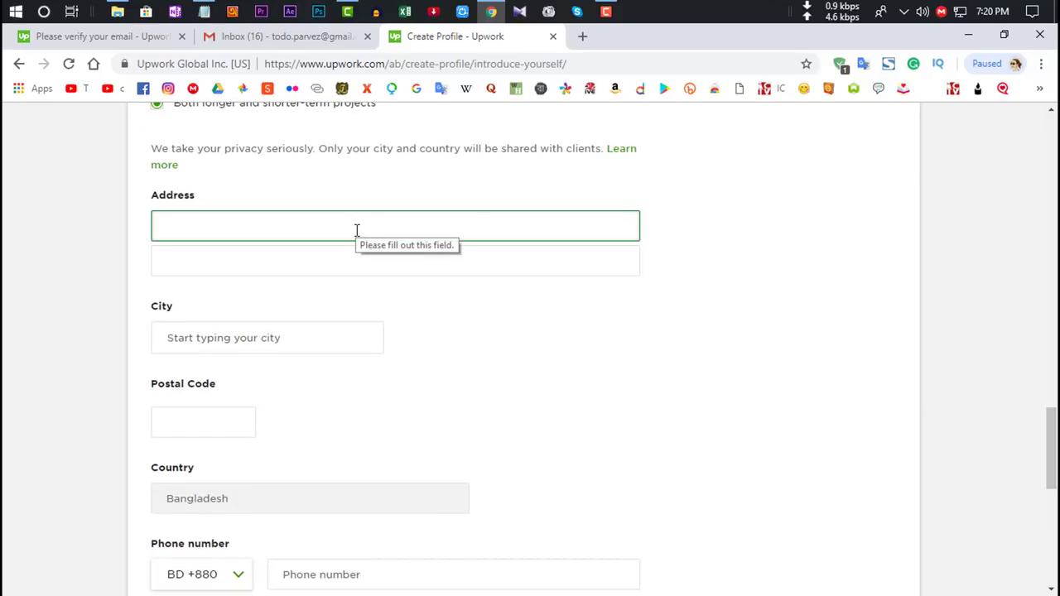
left_click(358, 190)
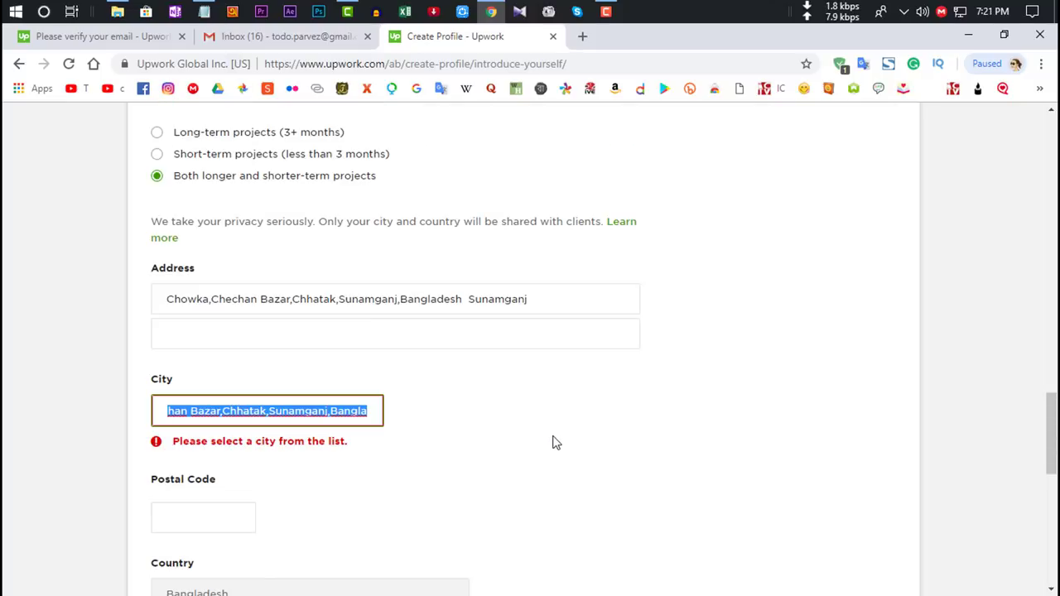
type("S")
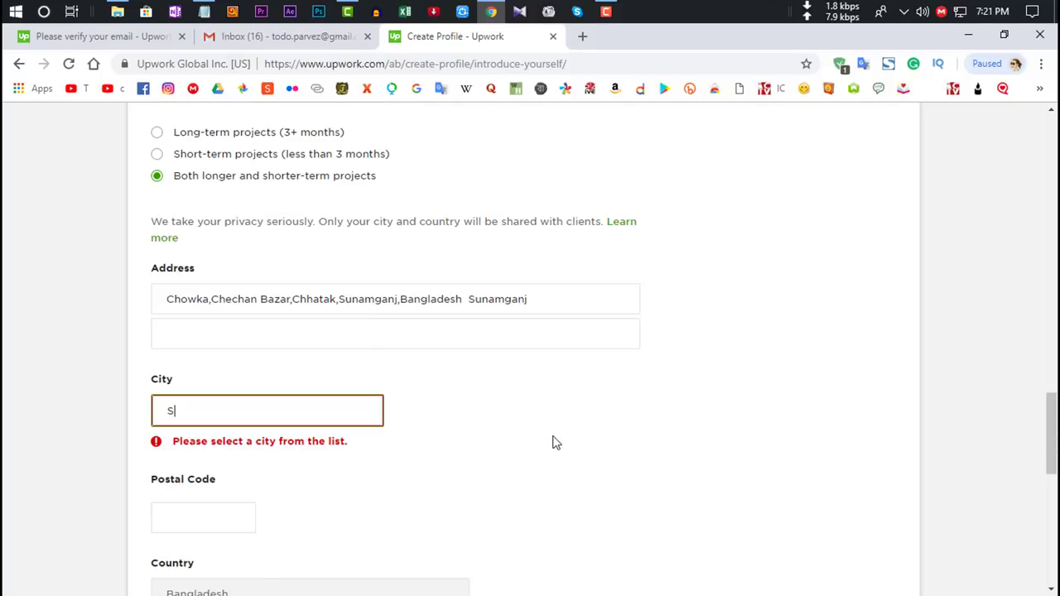
type("unamgong")
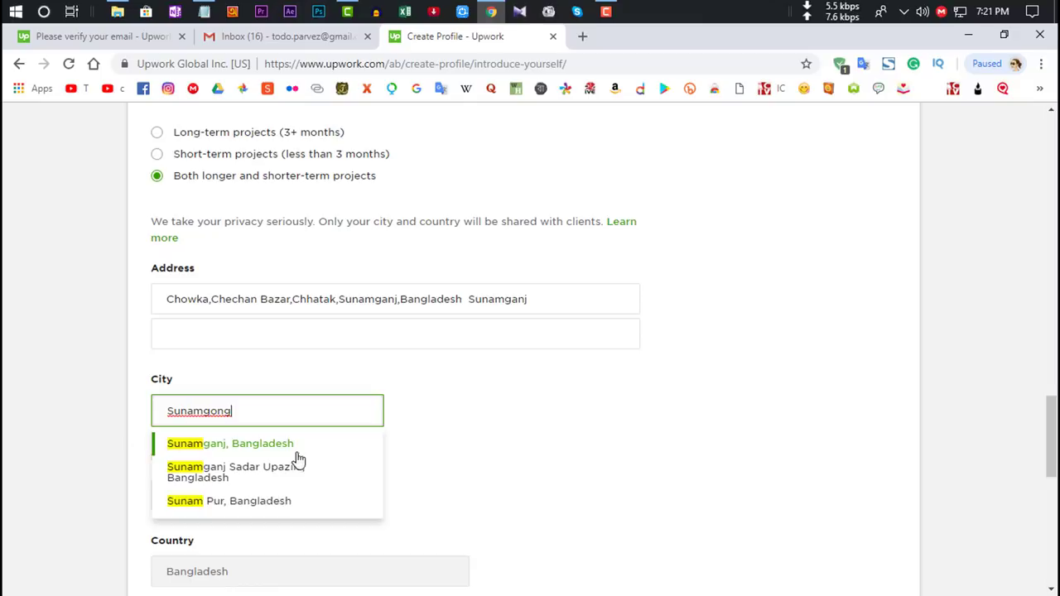
left_click(294, 448)
Step: Enter the postal code and phone number, then submit the application for review
scroll(1027, 457, "down", 1)
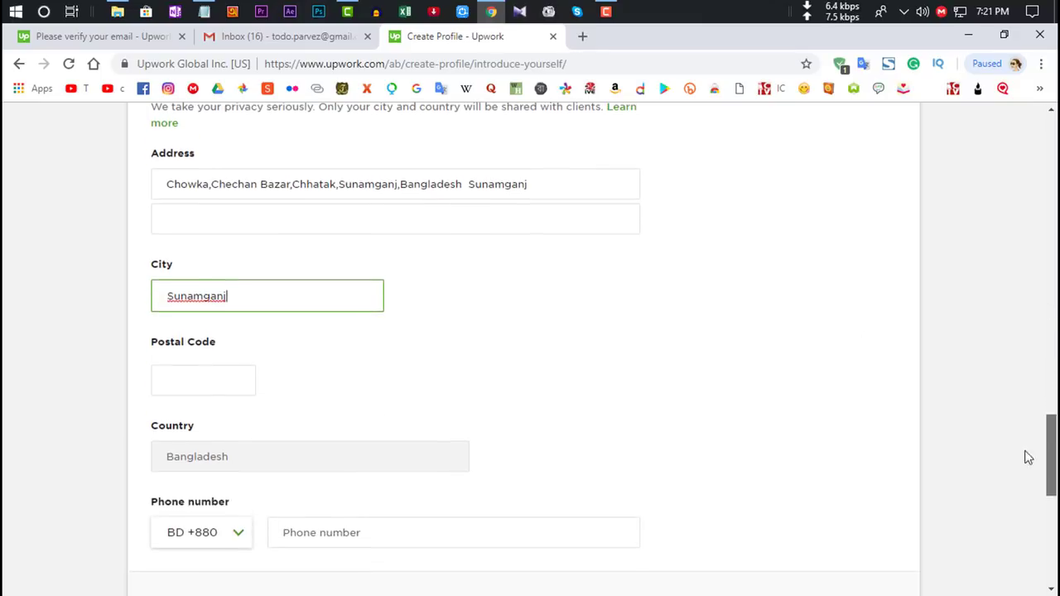
left_click(193, 374)
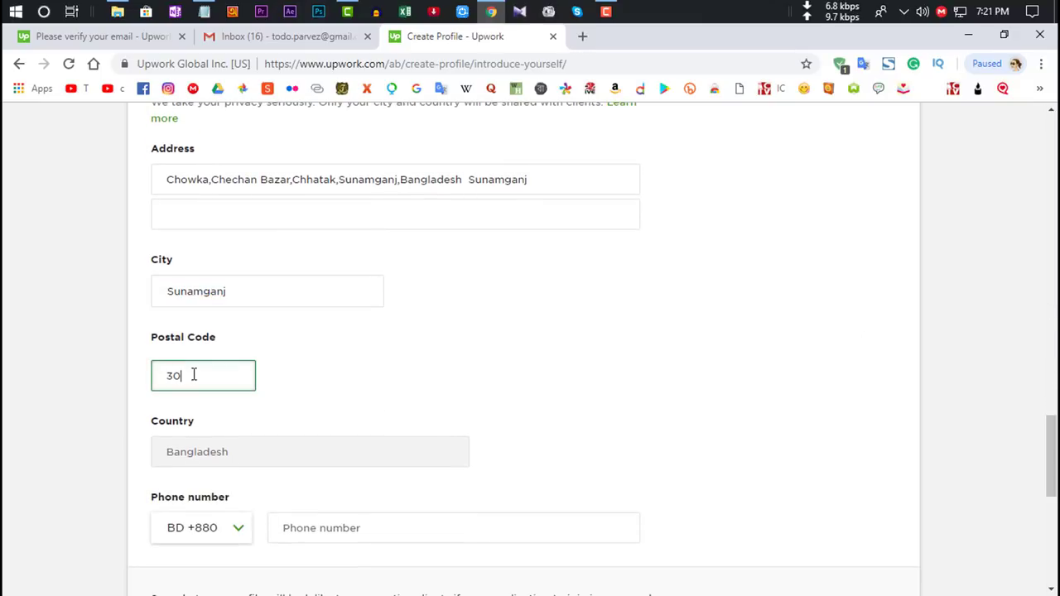
type("3084")
scroll(193, 374, "down", 2)
left_click(331, 354)
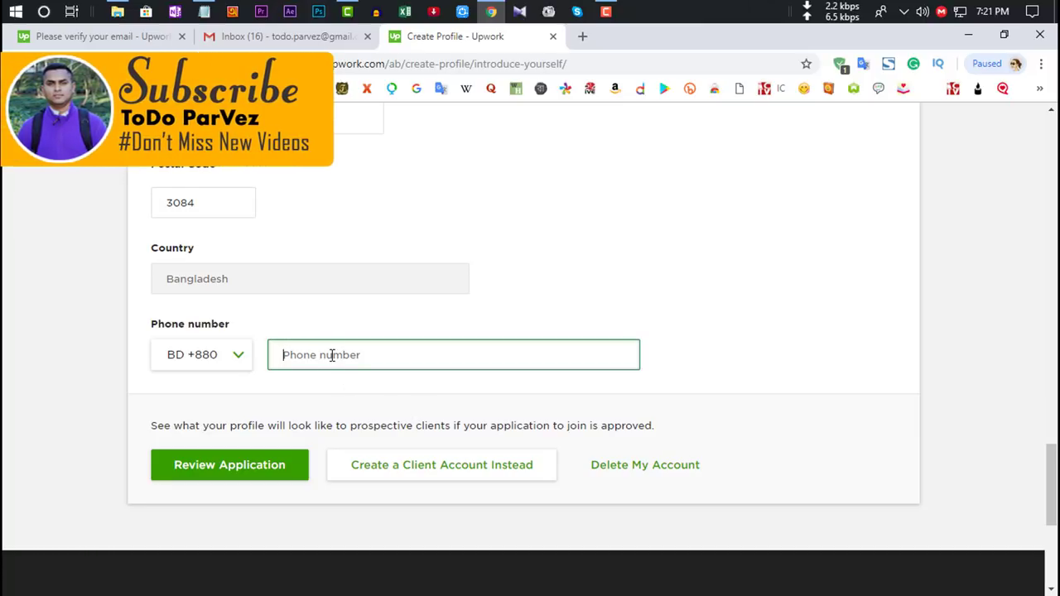
left_click(238, 466)
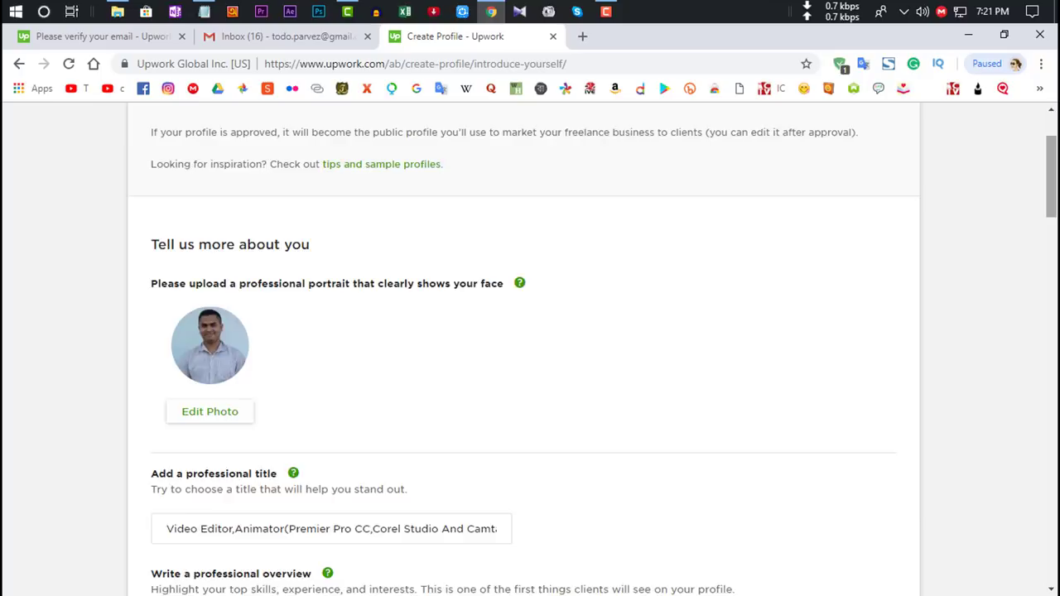
Step: Check the professional title and overview fields on the Create Profile form
scroll(953, 282, "down", 2)
left_click(172, 374)
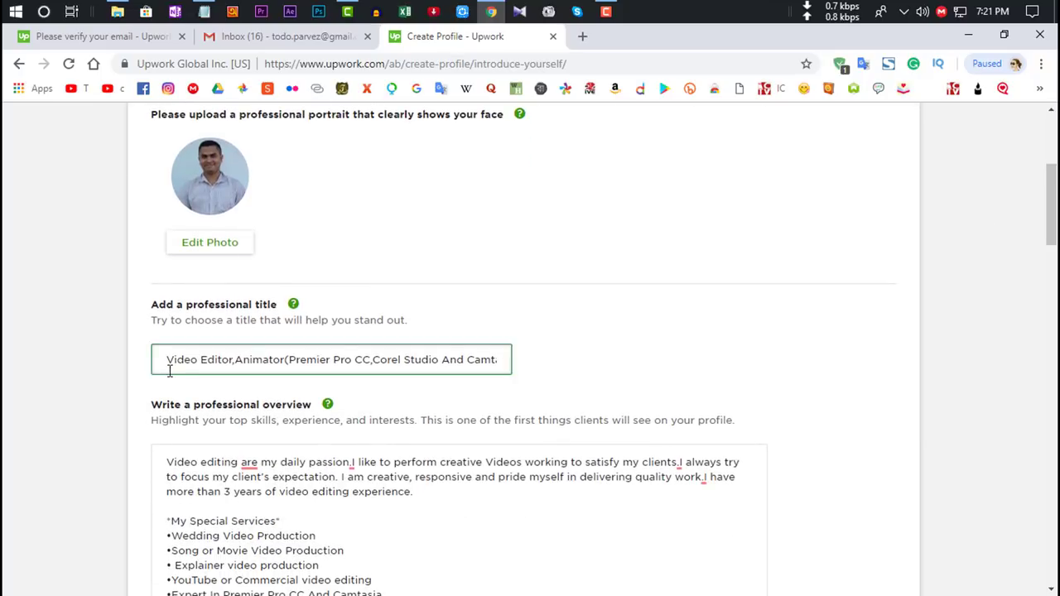
left_click(599, 381)
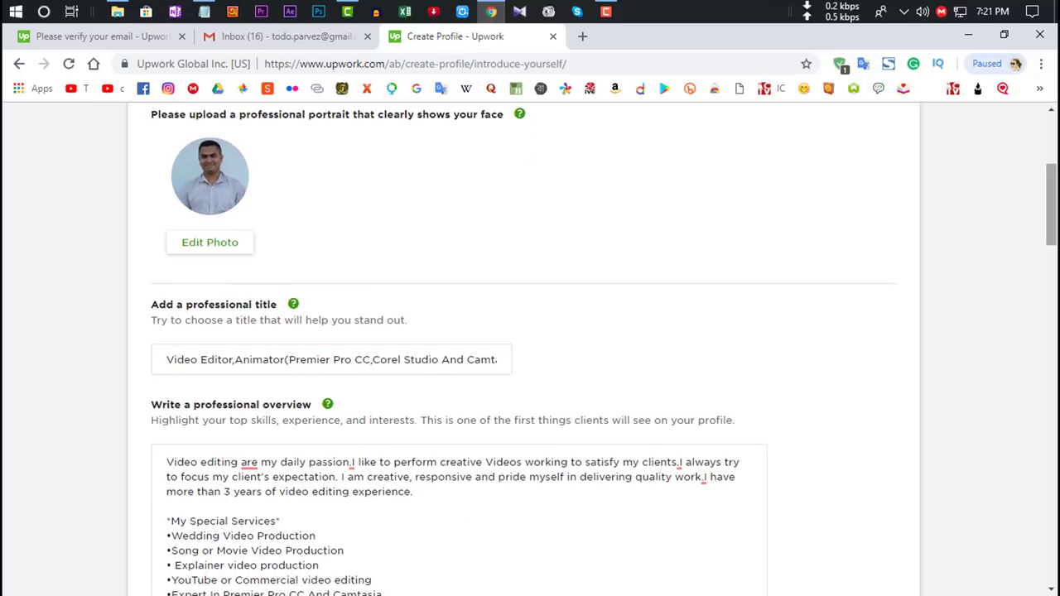
scroll(530, 348, "down", 1)
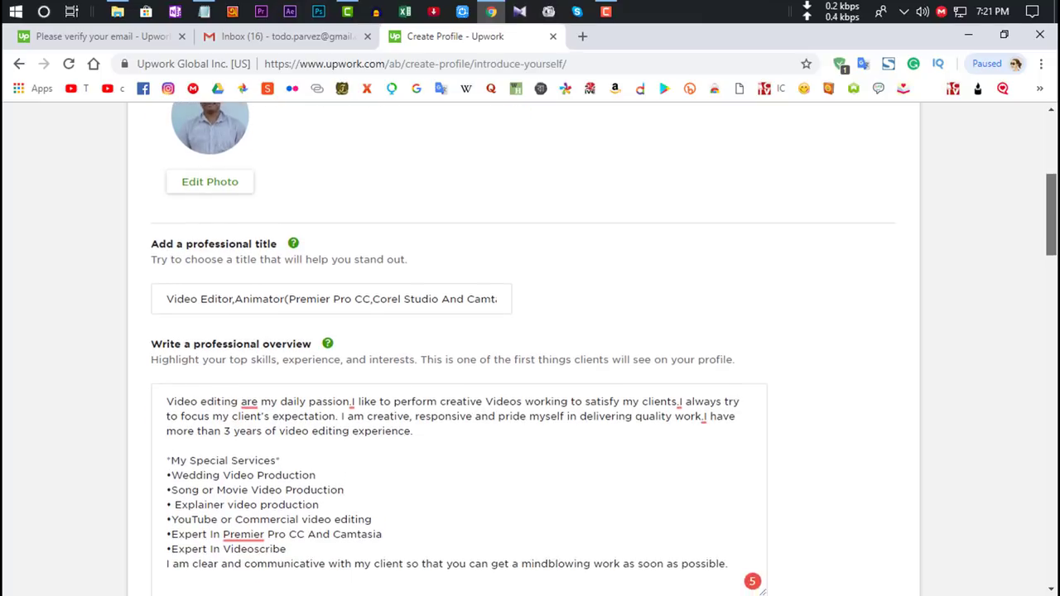
scroll(531, 348, "down", 1)
left_click(385, 302)
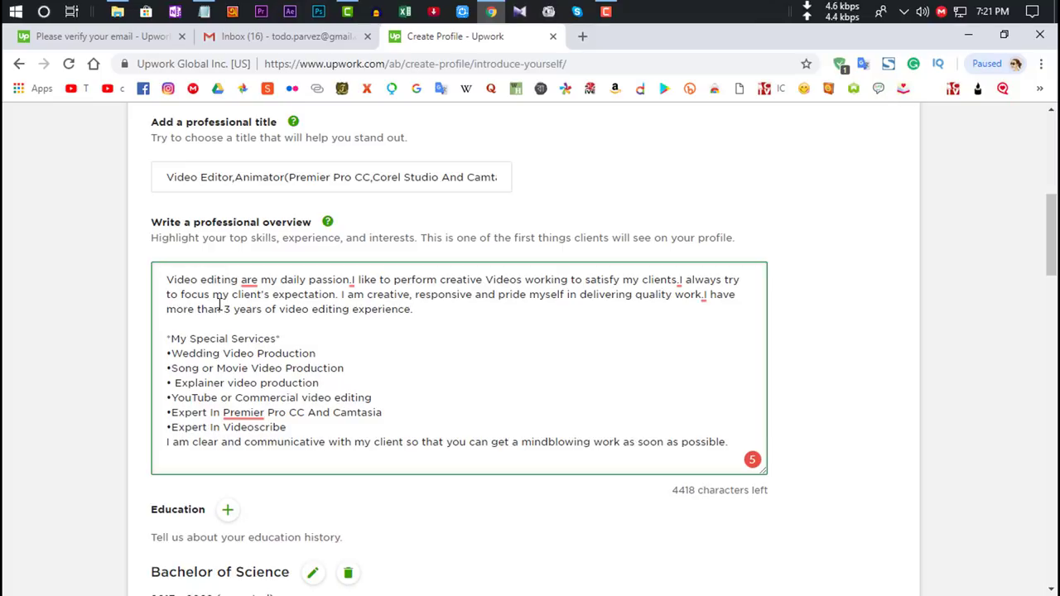
Step: Submit the completed form with Review Application at the bottom
scroll(211, 304, "down", 2)
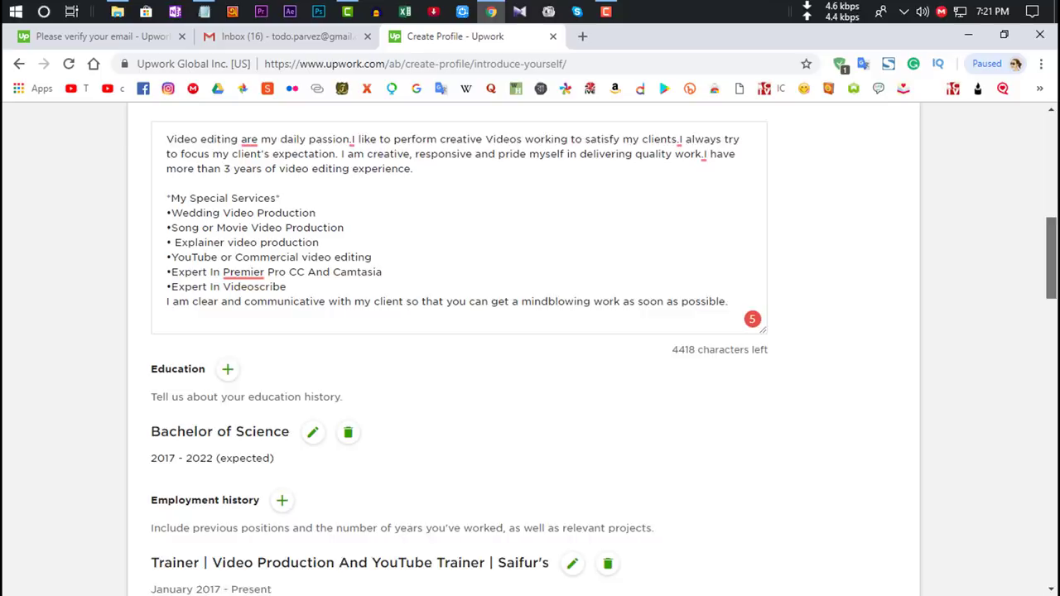
scroll(704, 319, "down", 2)
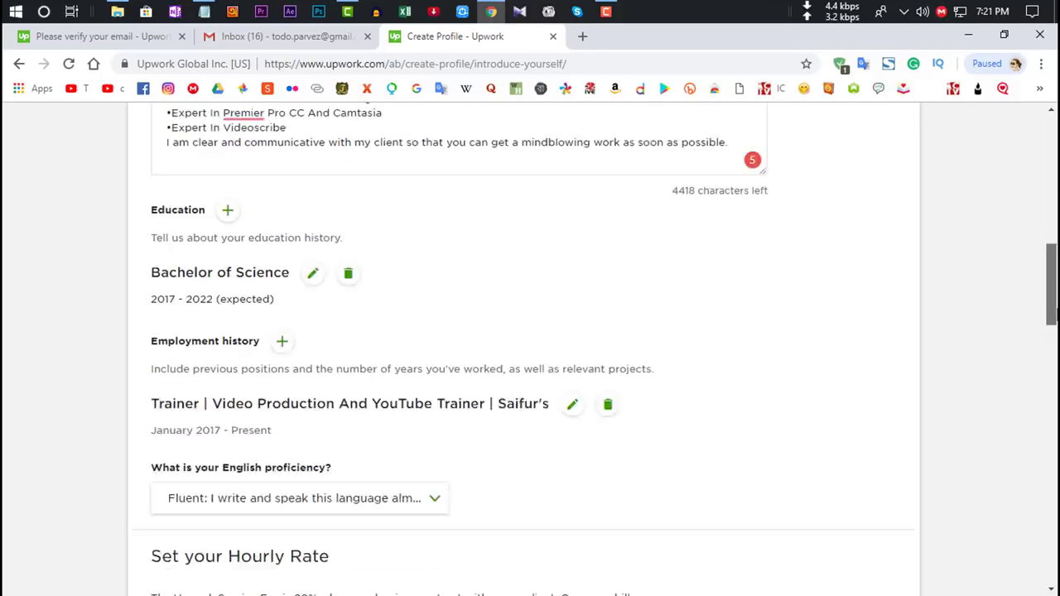
scroll(677, 389, "down", 3)
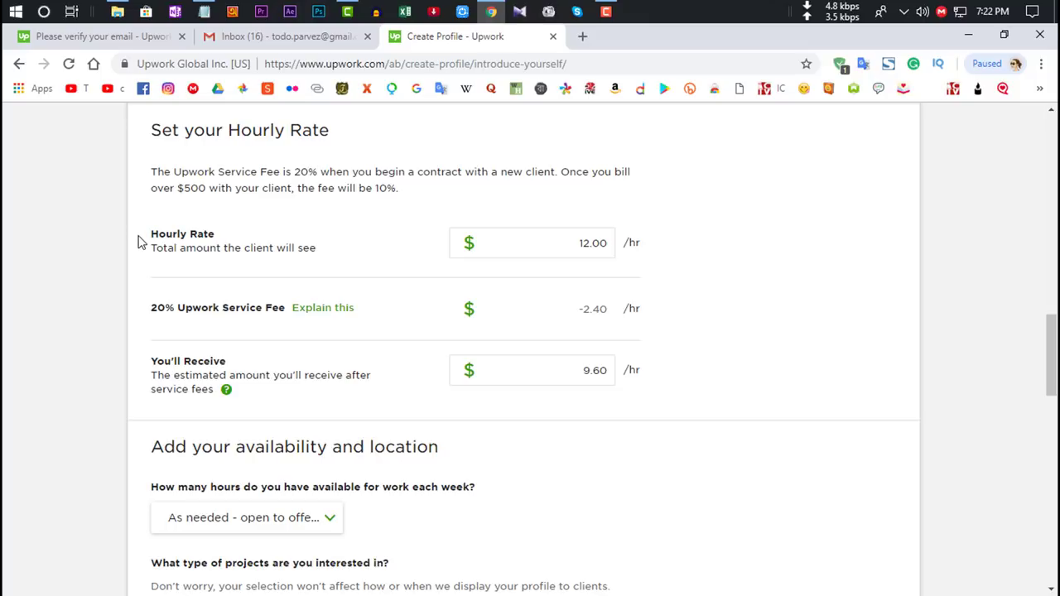
scroll(651, 256, "down", 4)
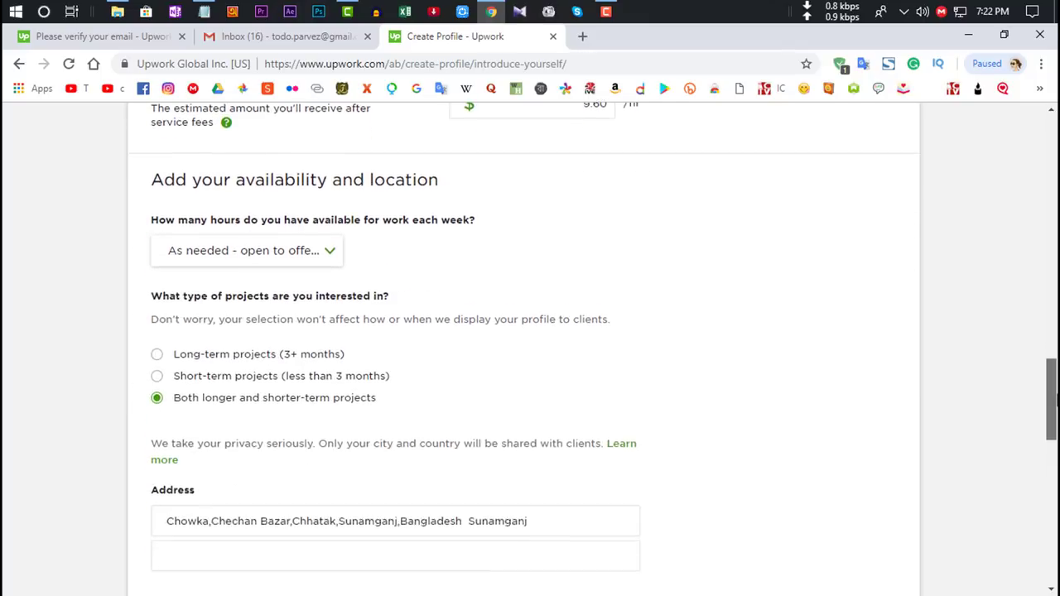
scroll(253, 476, "down", 4)
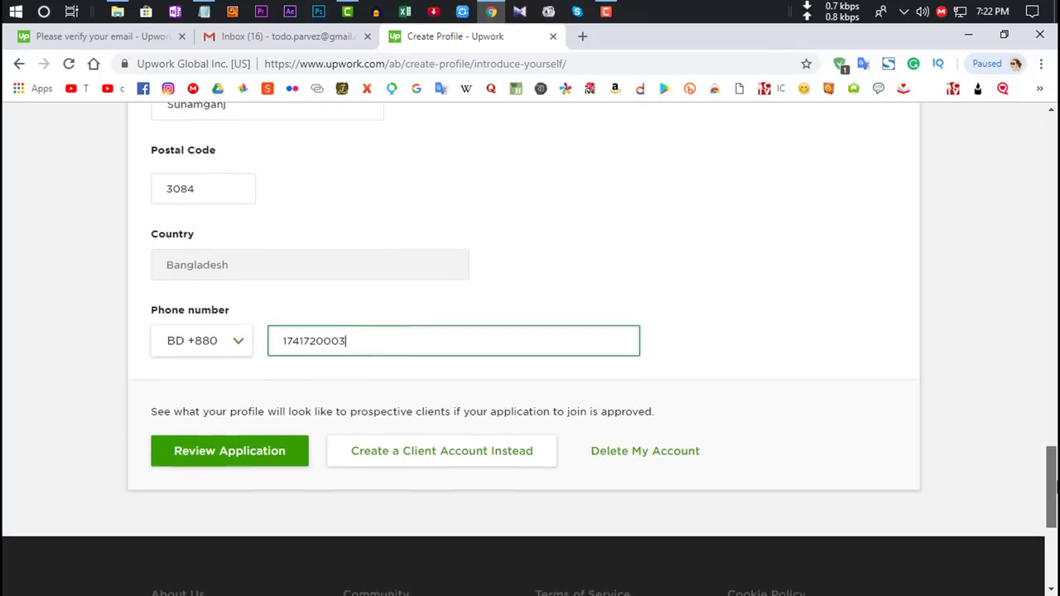
left_click(221, 448)
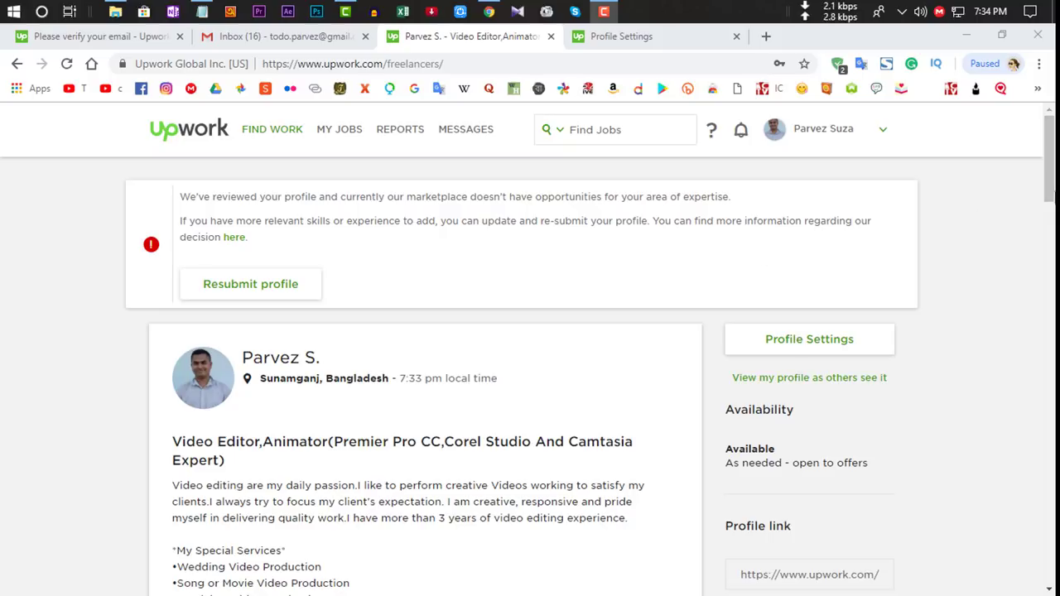
left_click_drag(1048, 157, 1048, 253)
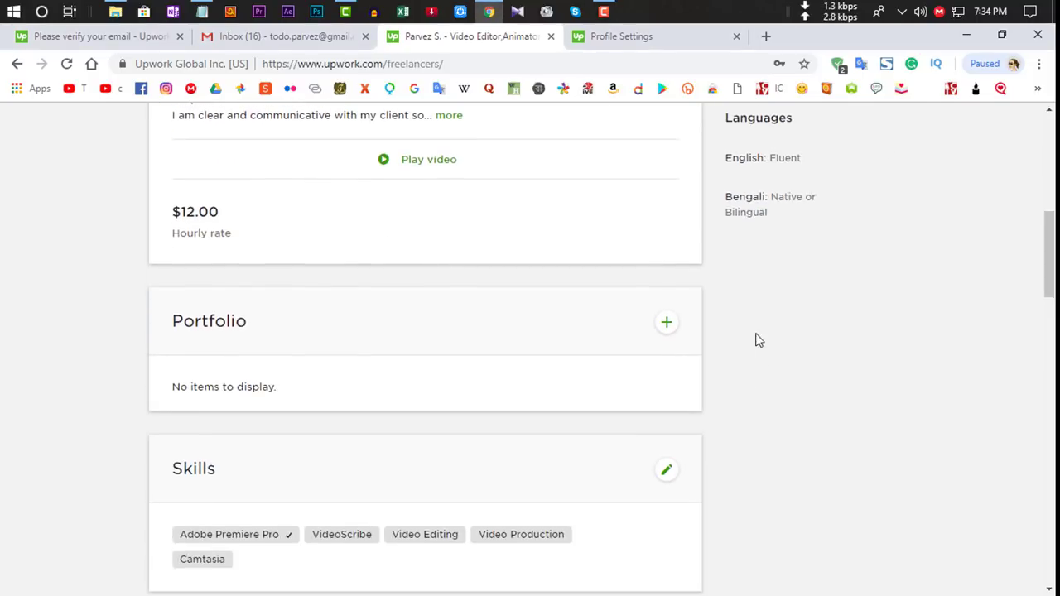
scroll(996, 334, "down", 4)
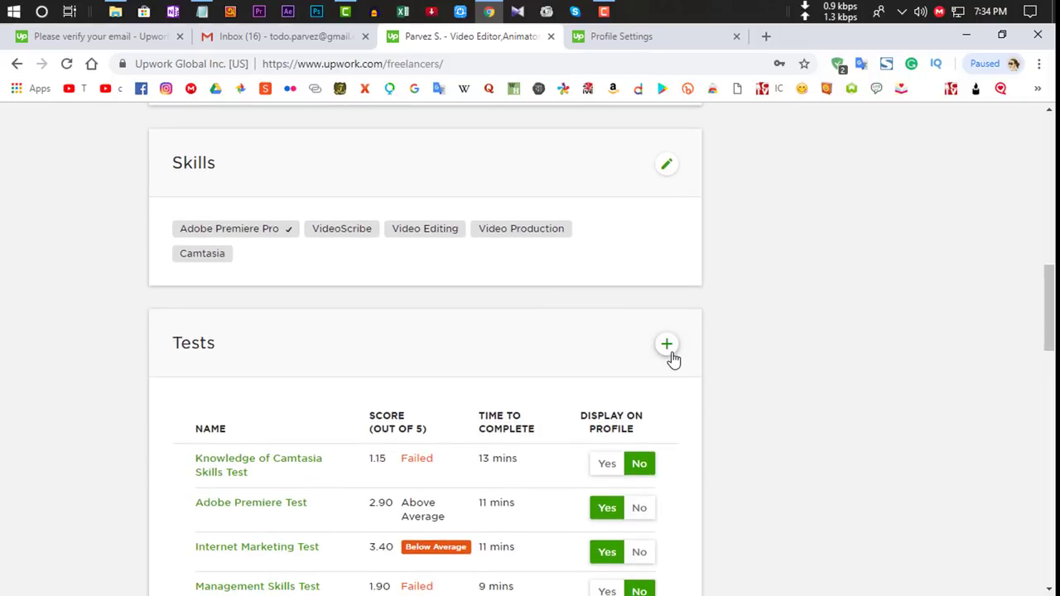
left_click_drag(1050, 328, 1054, 418)
scroll(1005, 343, "down", 4)
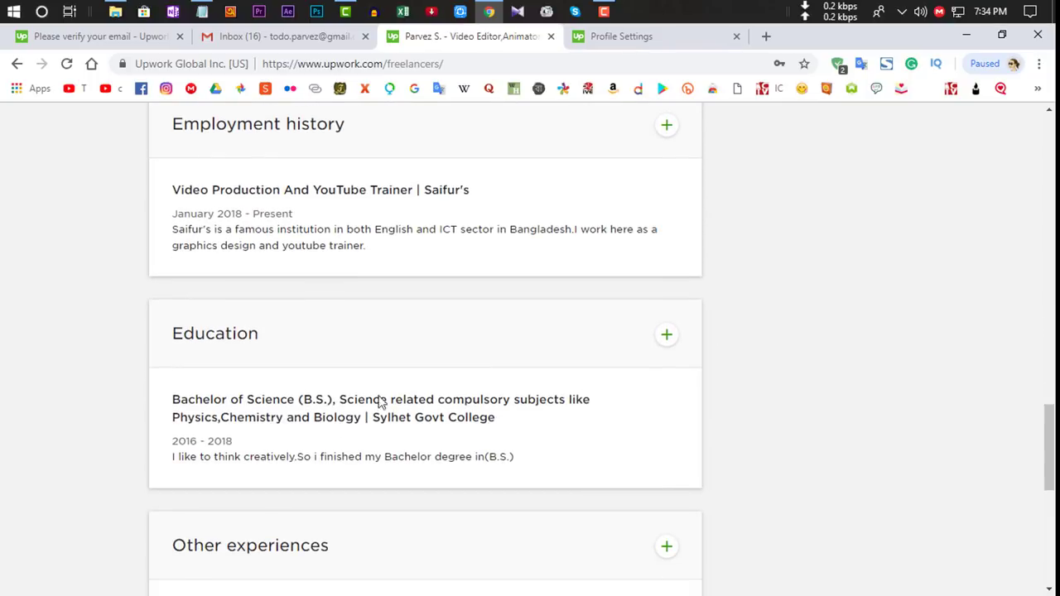
scroll(994, 497, "down", 3)
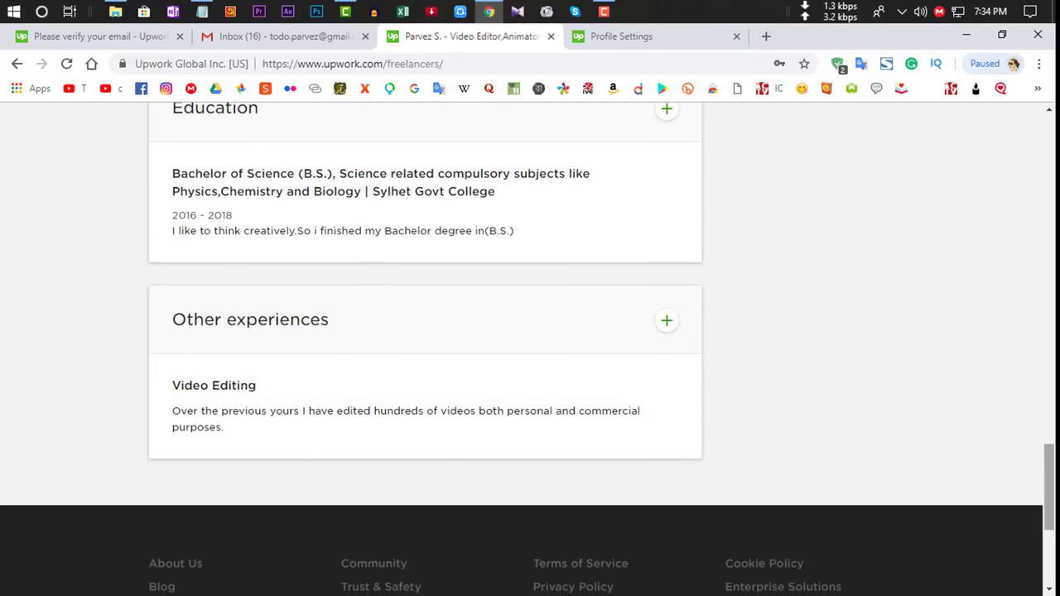
scroll(846, 389, "up", 15)
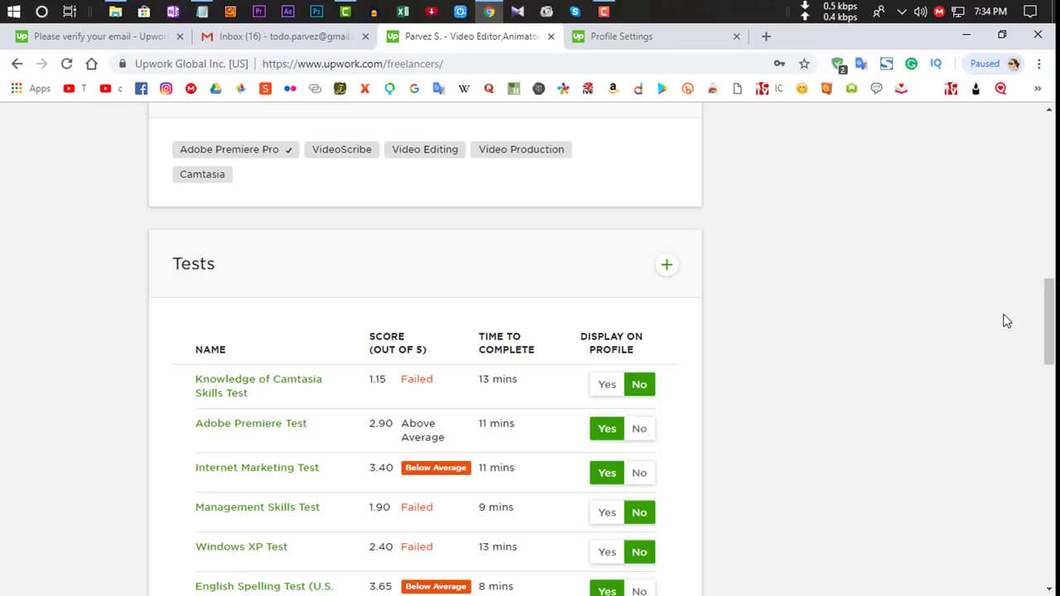
left_click_drag(1049, 323, 1049, 165)
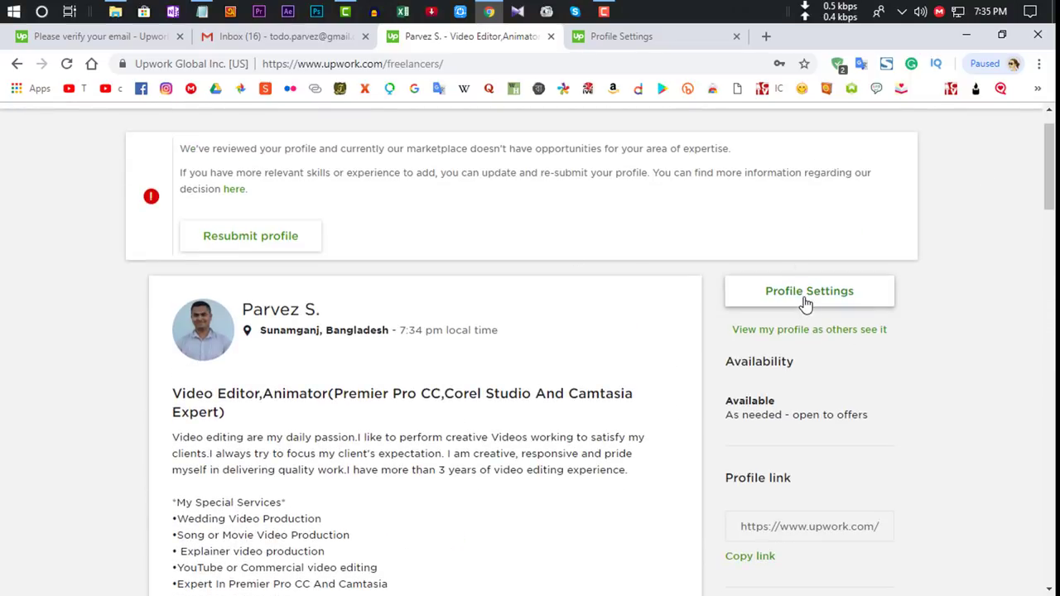
left_click(632, 38)
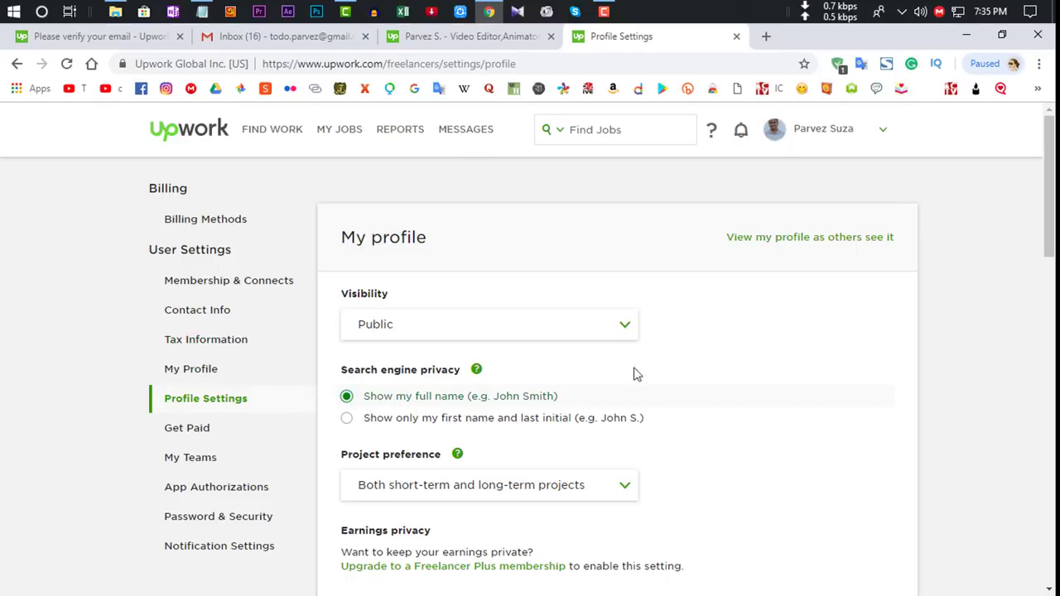
left_click_drag(1050, 211, 1051, 308)
left_click(606, 462)
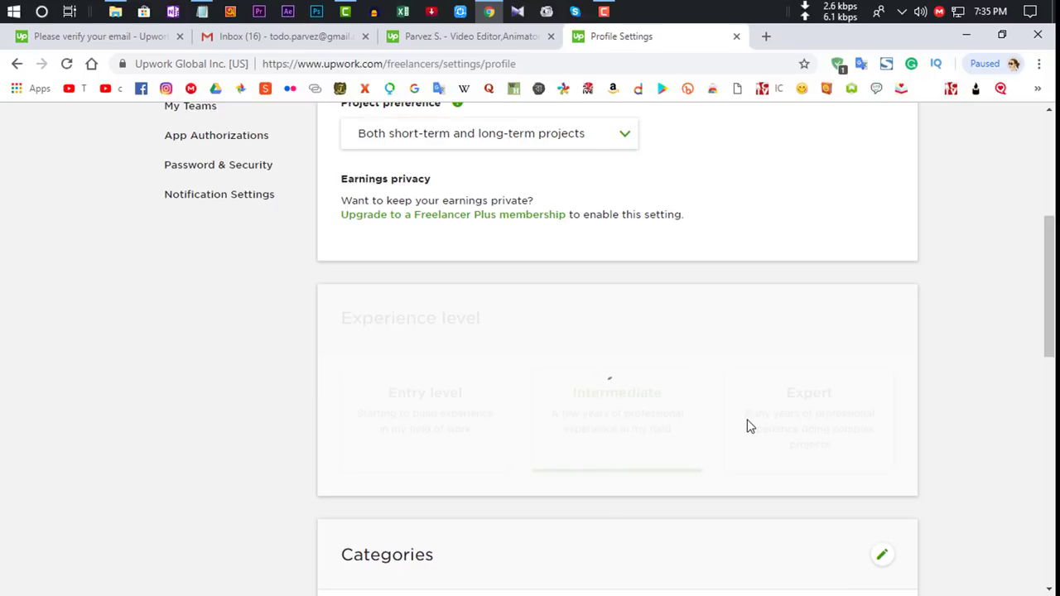
scroll(613, 426, "down", 5)
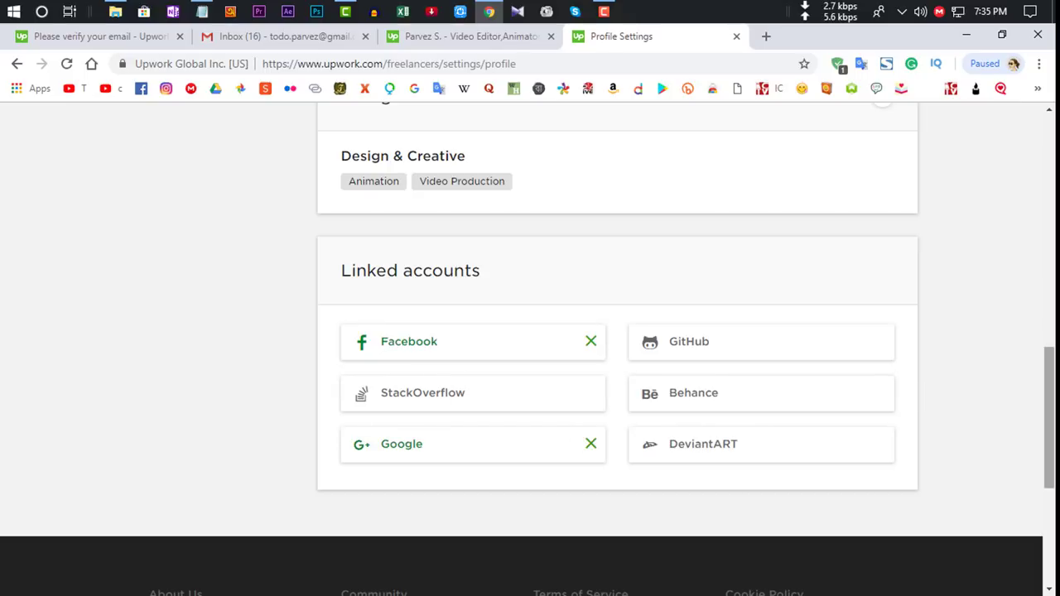
scroll(828, 273, "up", 10)
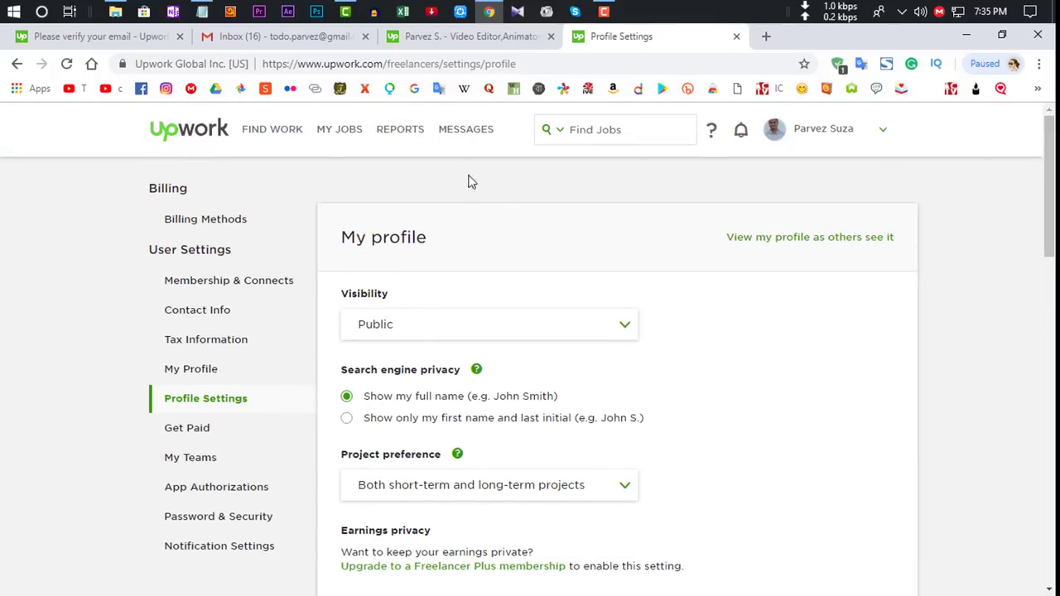
left_click(454, 42)
scroll(530, 348, "down", 5)
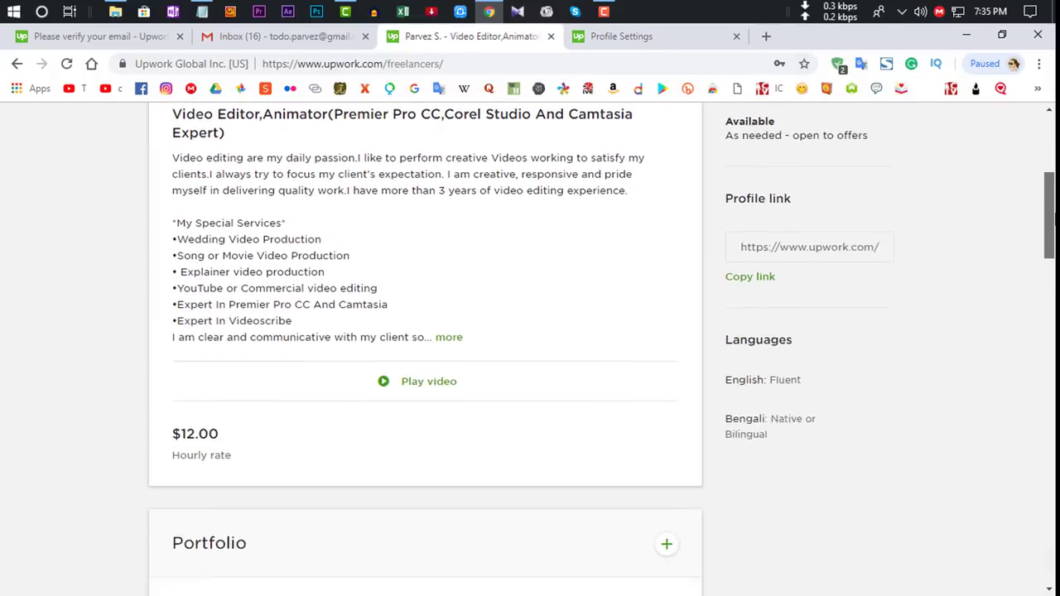
scroll(530, 347, "down", 1)
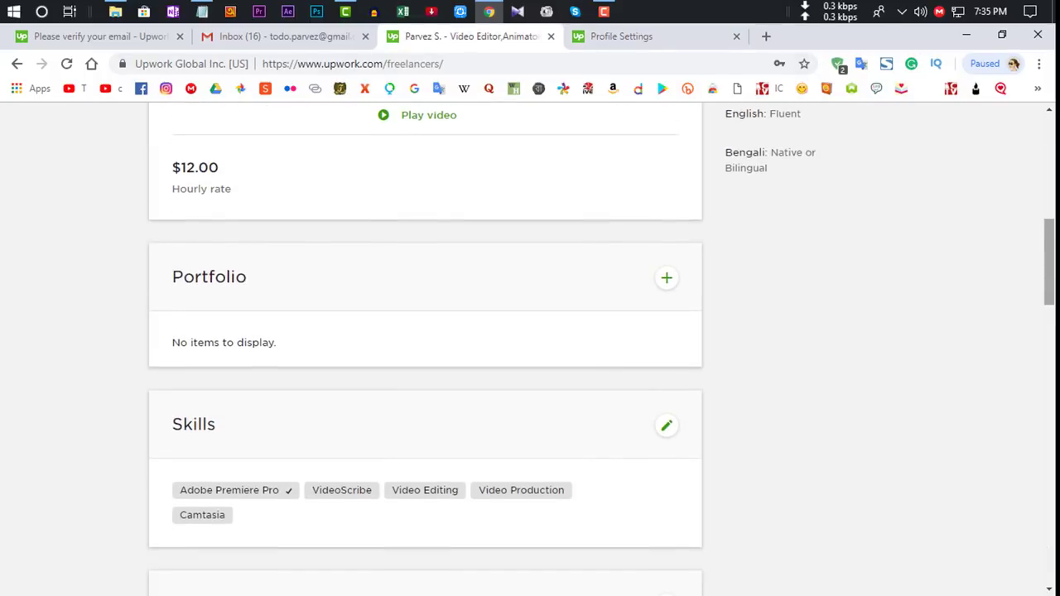
scroll(530, 347, "down", 5)
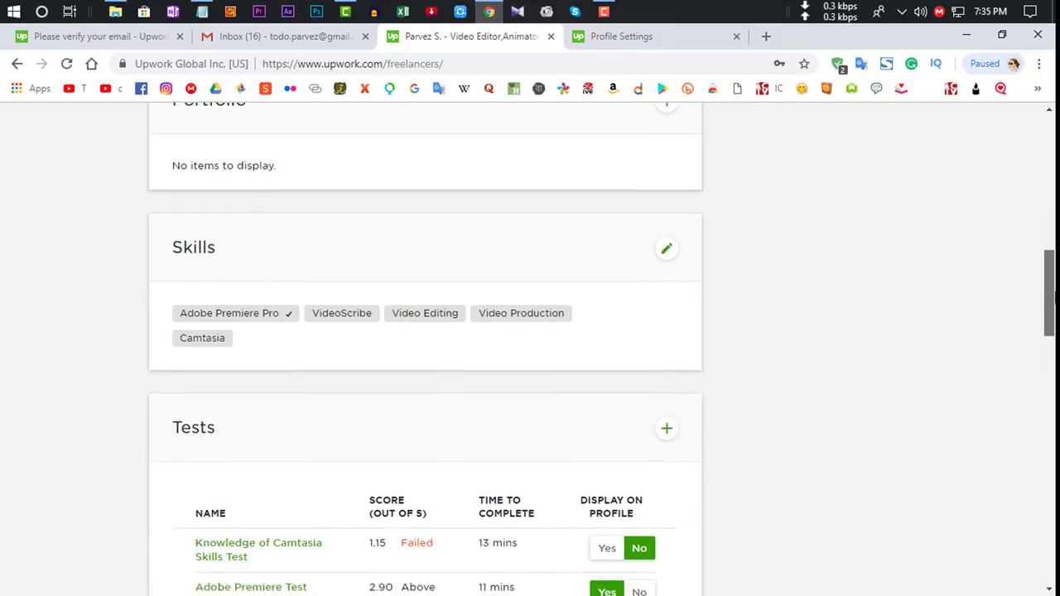
scroll(530, 347, "down", 2)
scroll(530, 348, "up", 4)
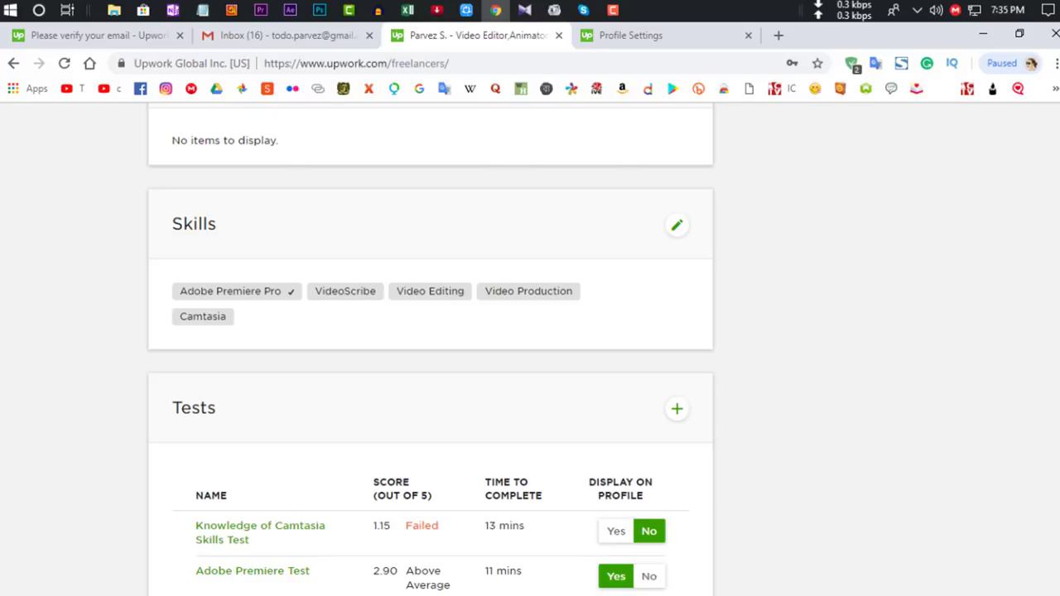
scroll(530, 331, "down", 15)
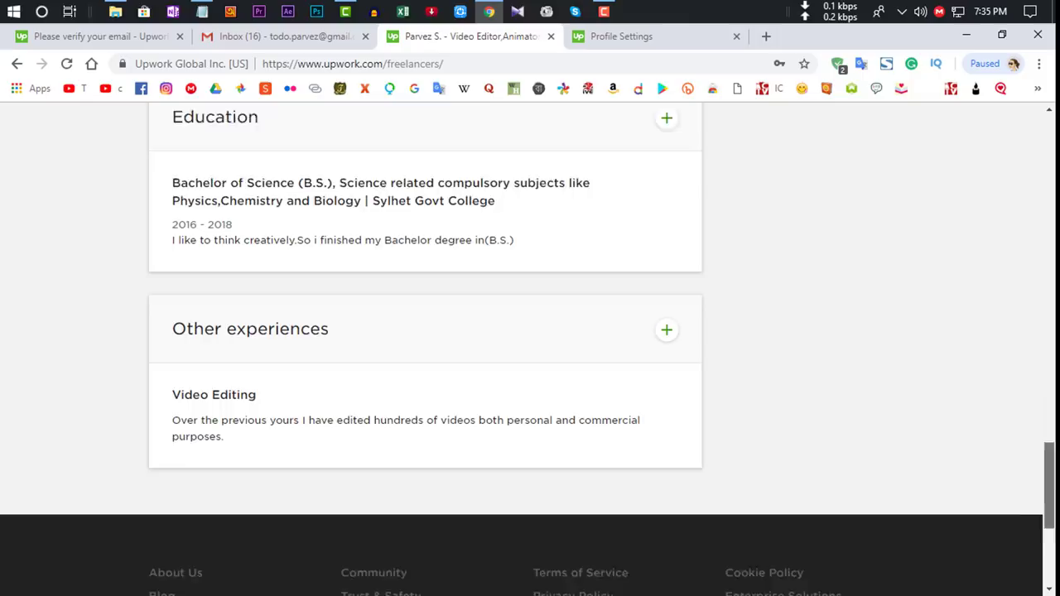
scroll(531, 348, "down", 2)
scroll(530, 348, "up", 20)
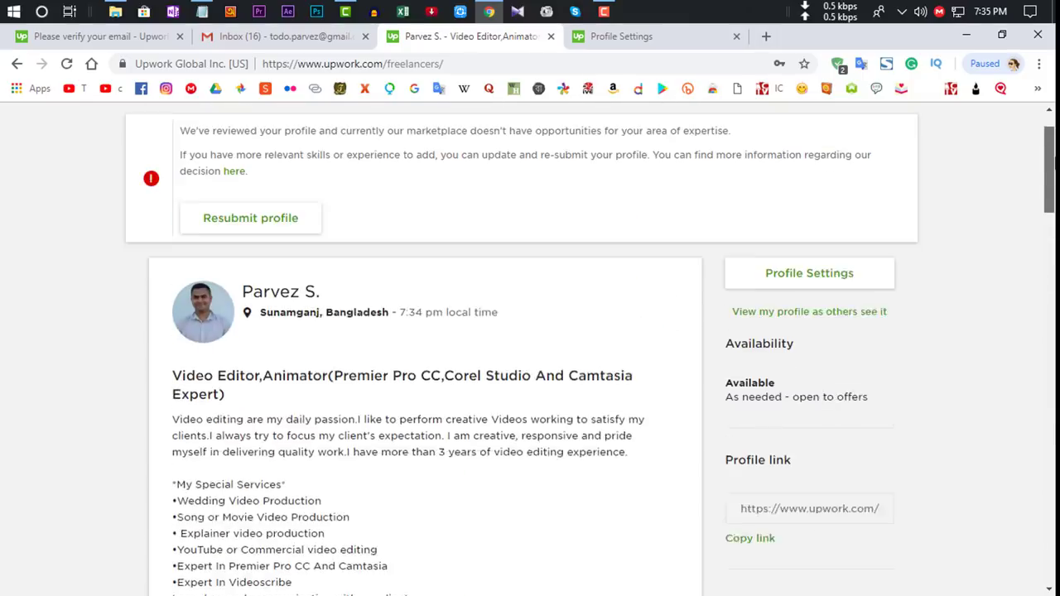
scroll(804, 184, "up", 1)
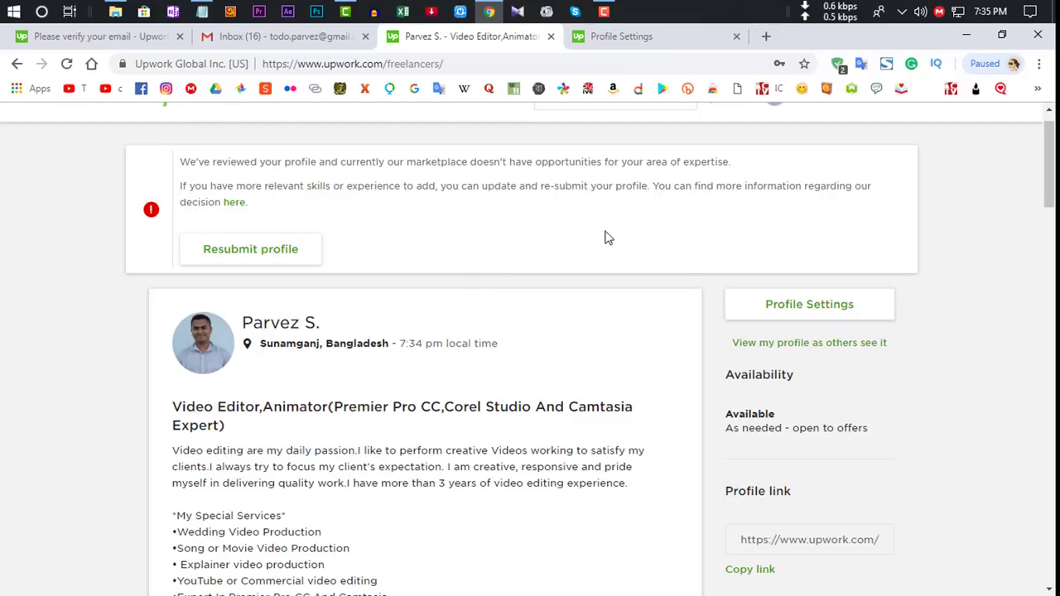
scroll(704, 287, "down", 10)
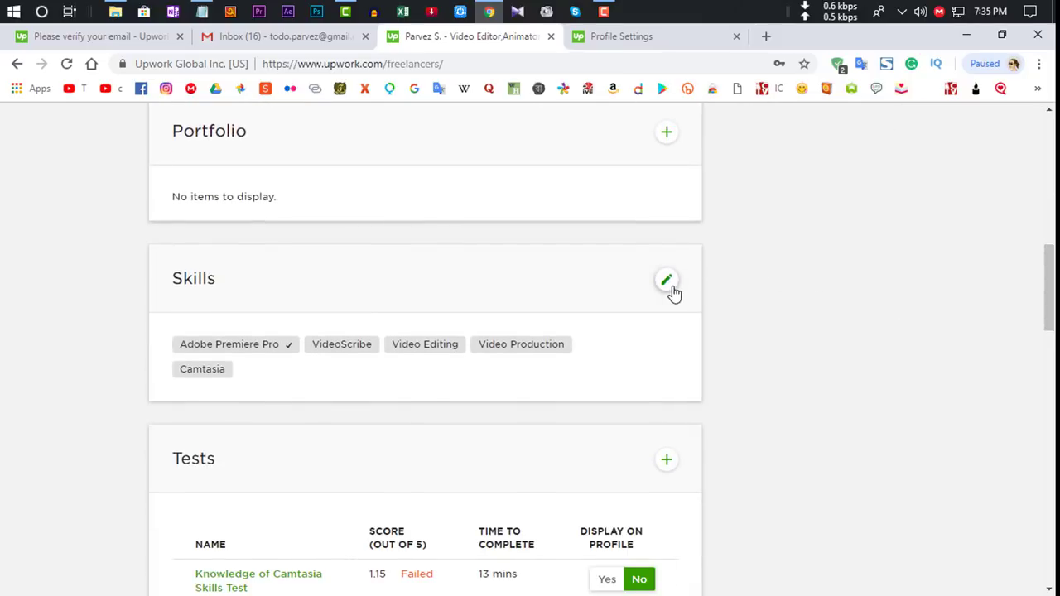
scroll(672, 292, "down", 4)
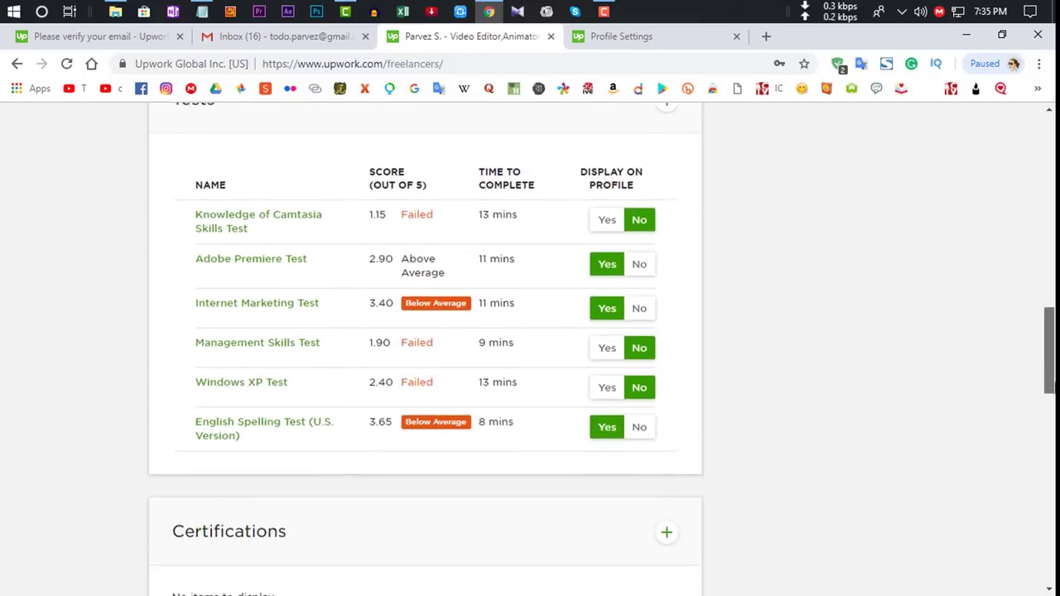
scroll(602, 344, "down", 2)
scroll(602, 345, "up", 12)
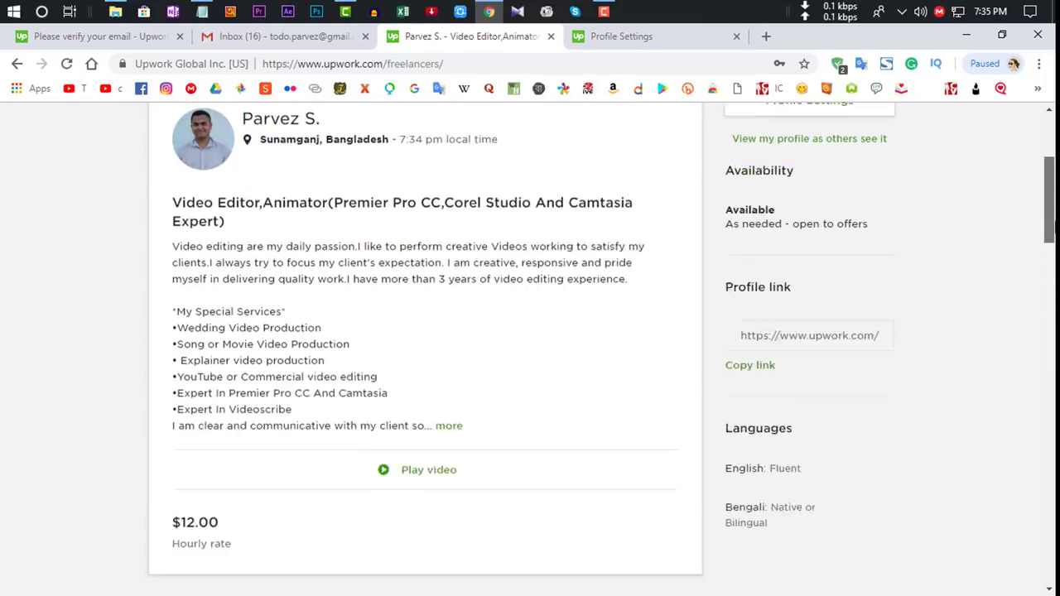
scroll(237, 225, "up", 2)
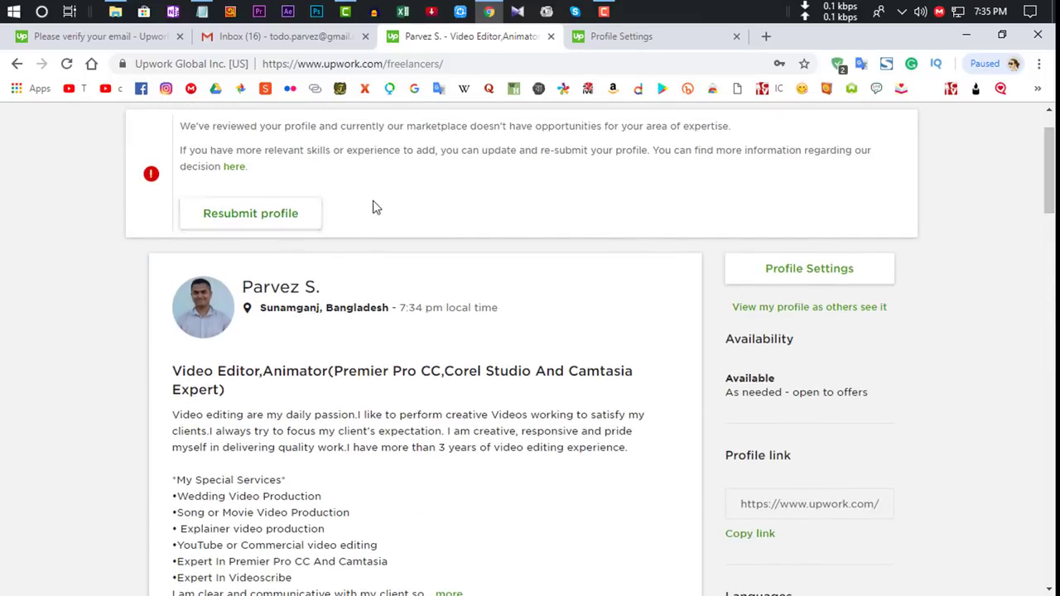